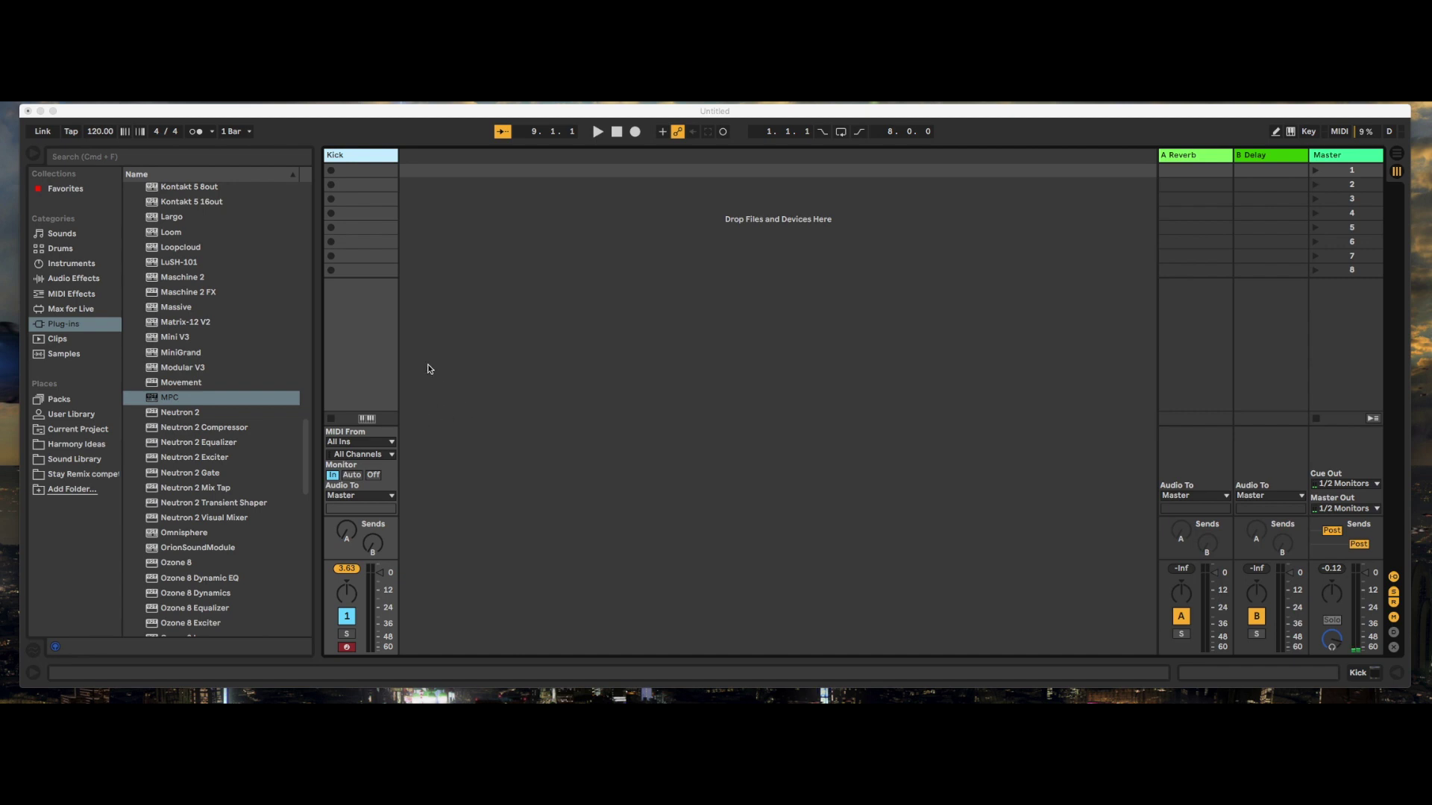
Bring the Live set with the Kick MIDI track into focus.
click(351, 159)
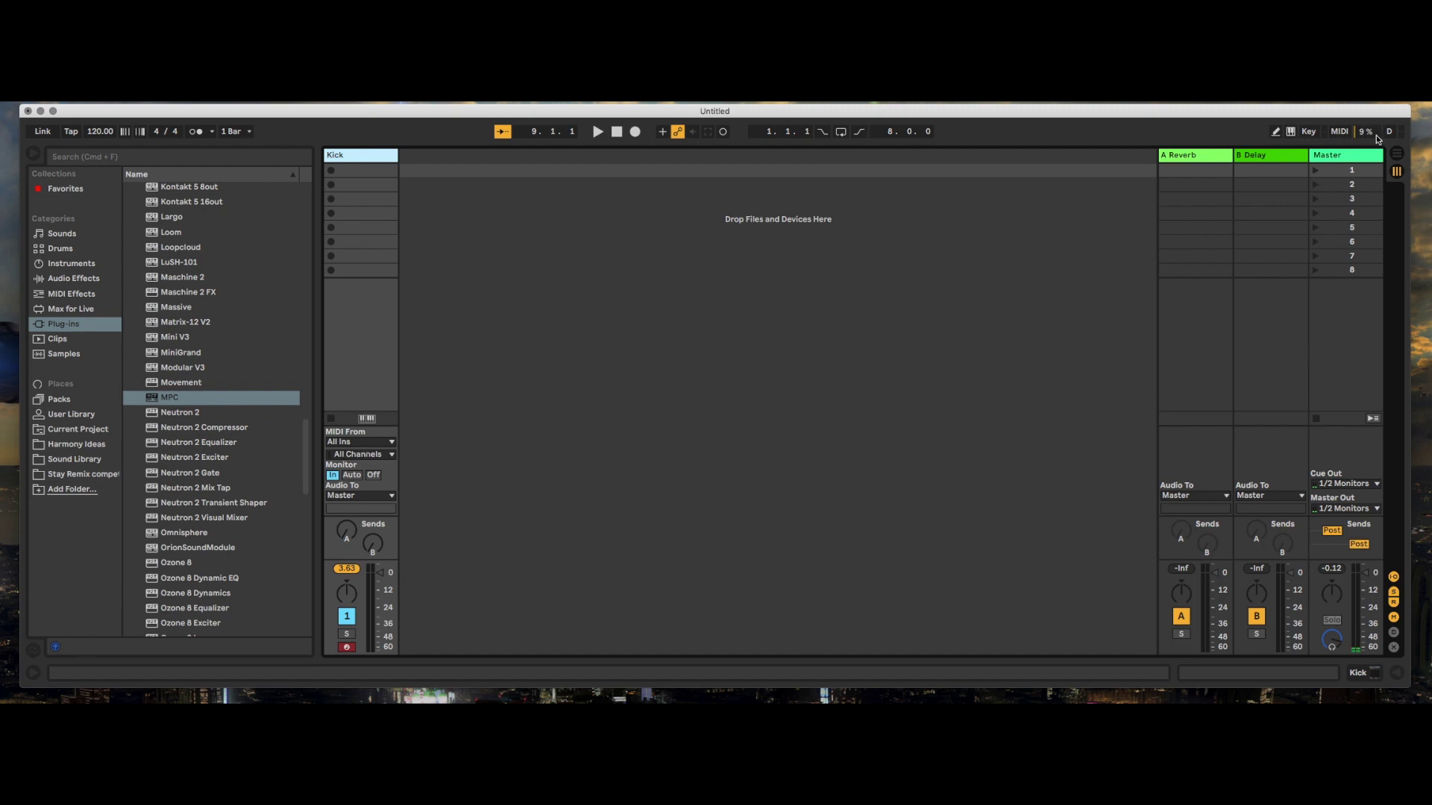
Show the Kick track's devices and open the MPC plug-in window with its Trap-Kit program.
click(1398, 153)
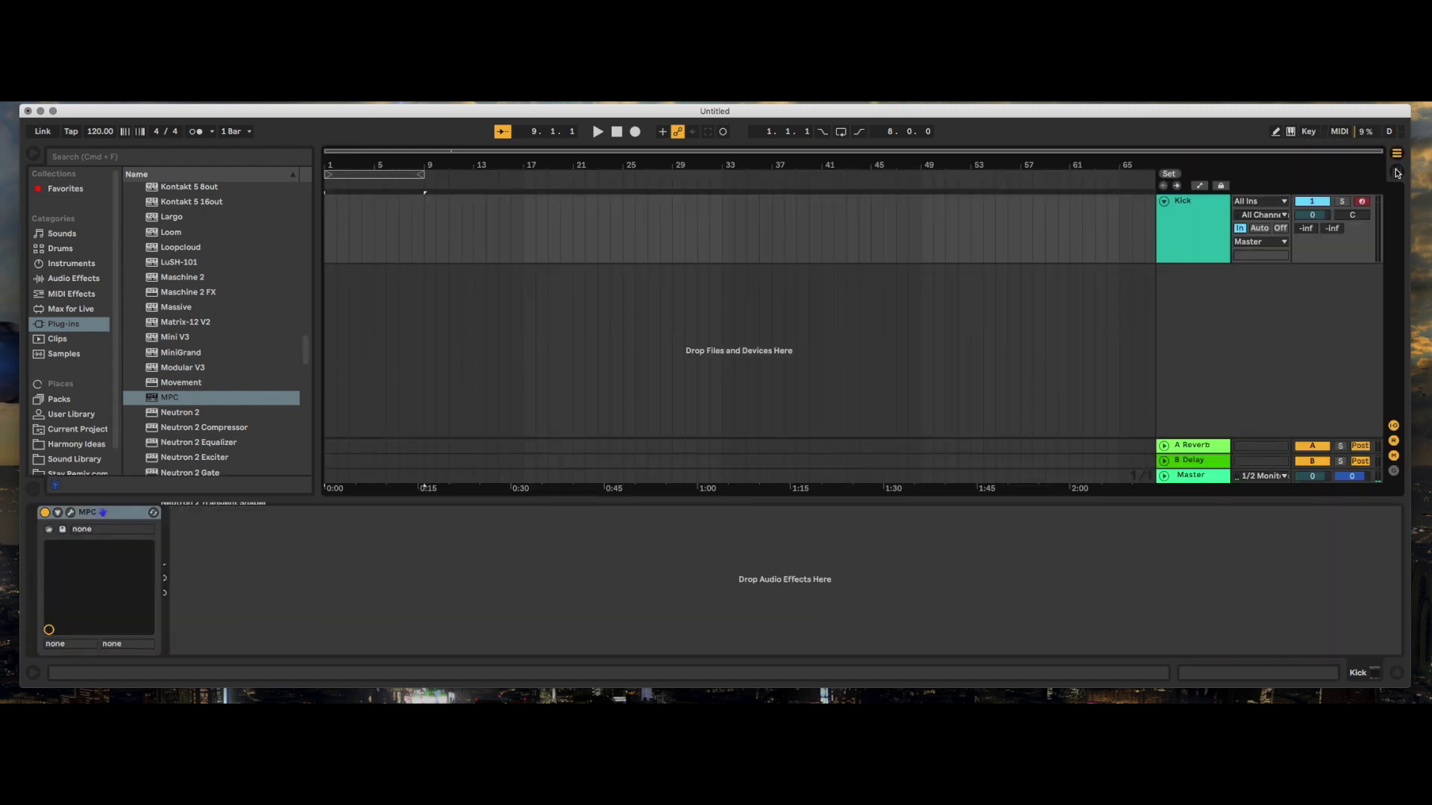
click(1397, 171)
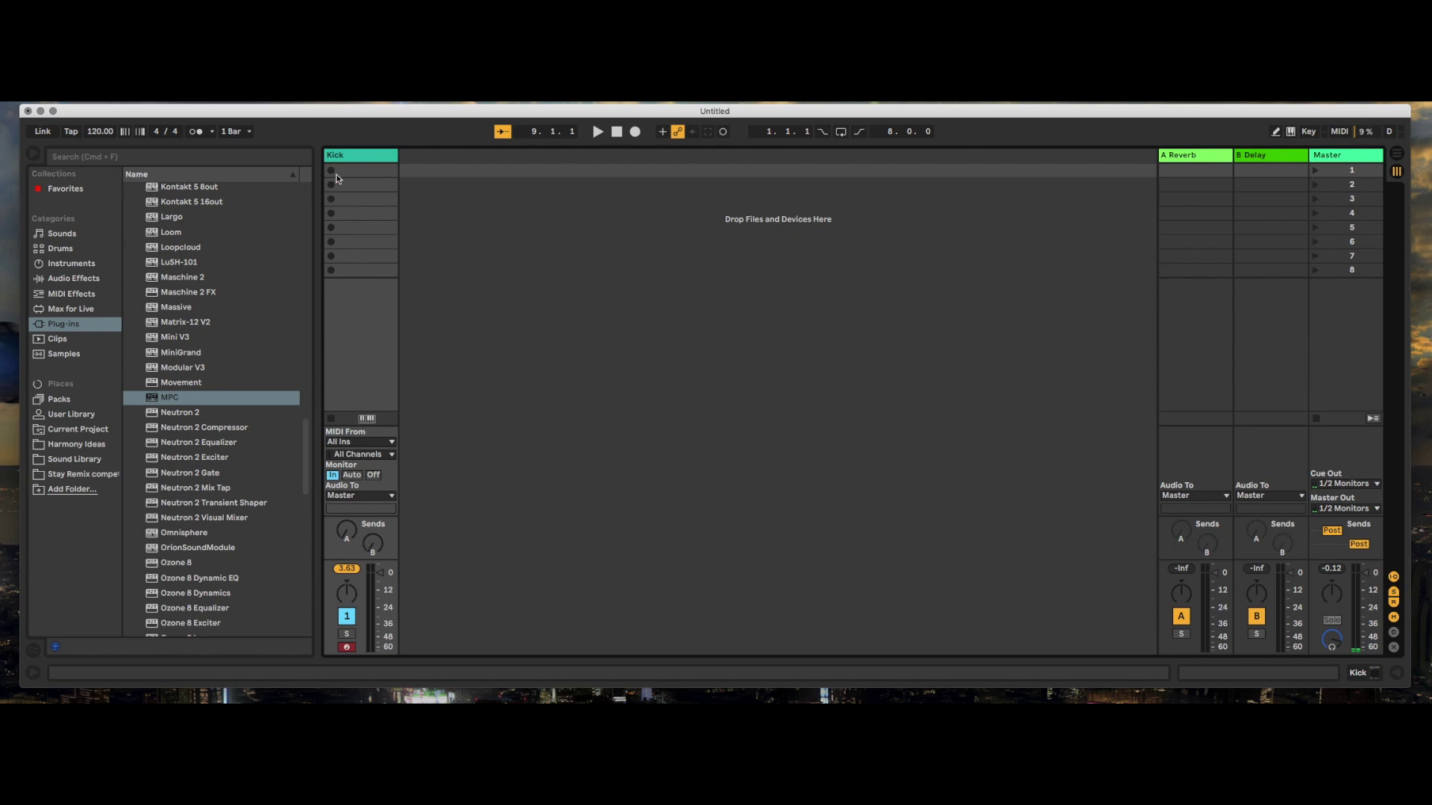
double_click(350, 156)
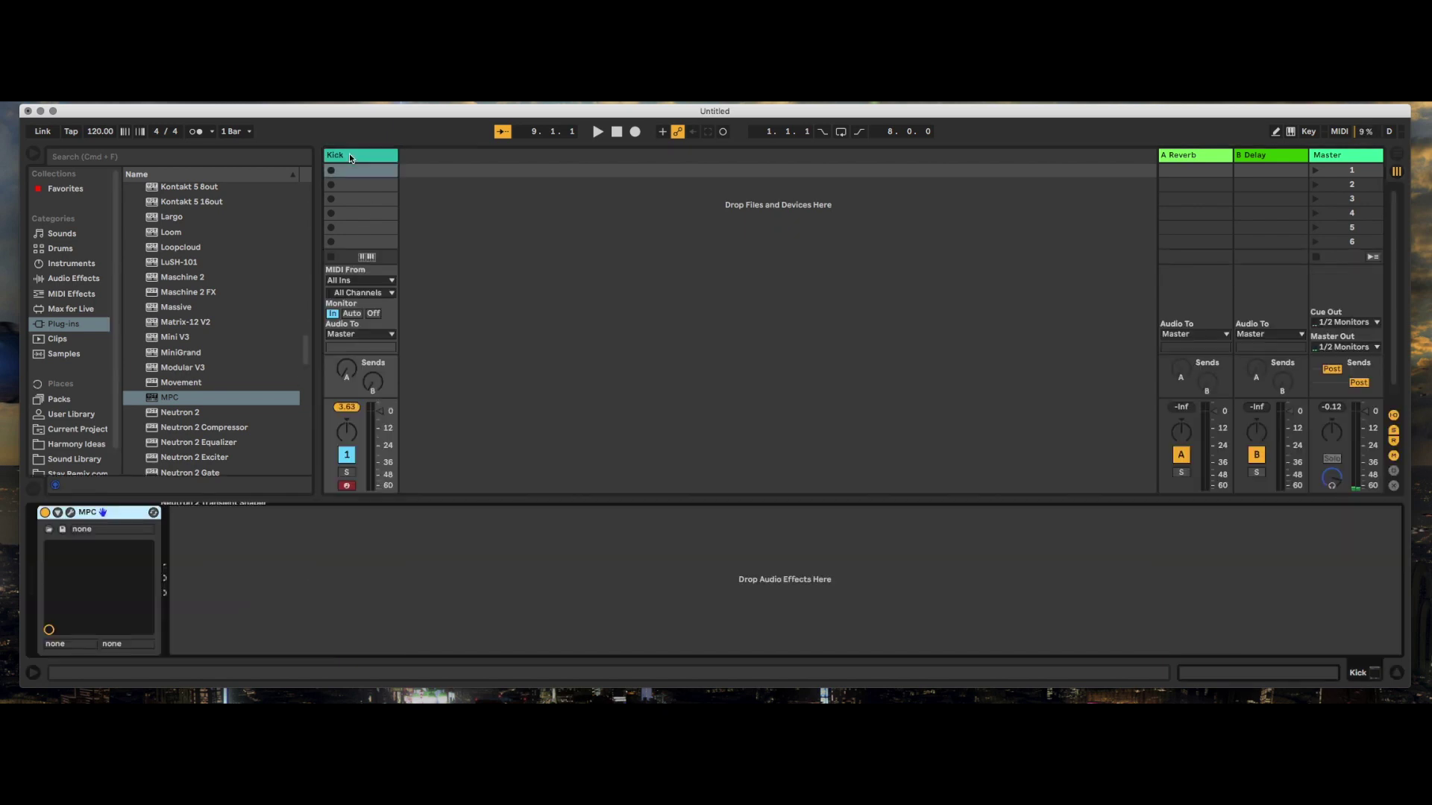
click(70, 512)
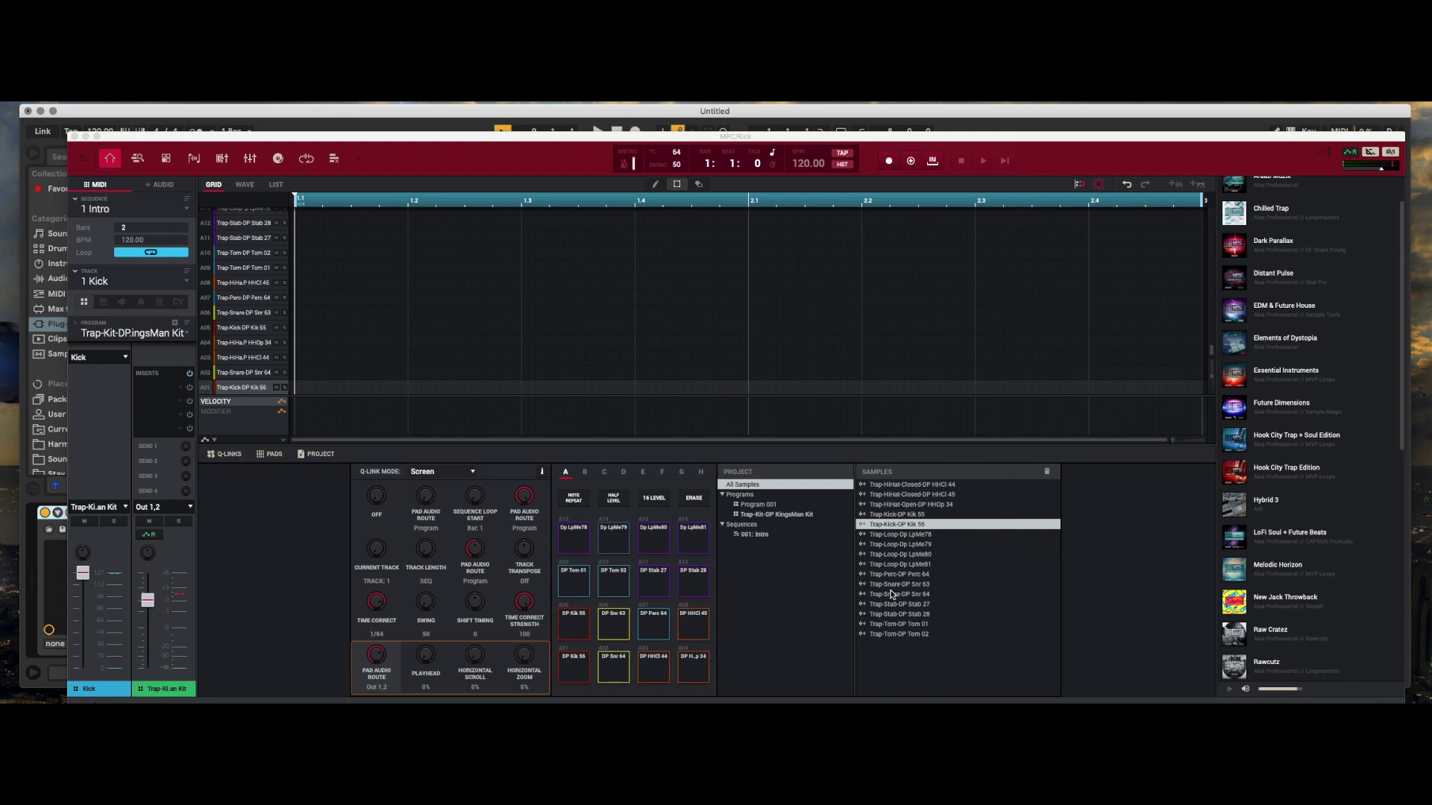
Browse the MPC expansions and program list, check the pad mixer's outputs, then close the plug-in.
scroll(1262, 343, up, 2)
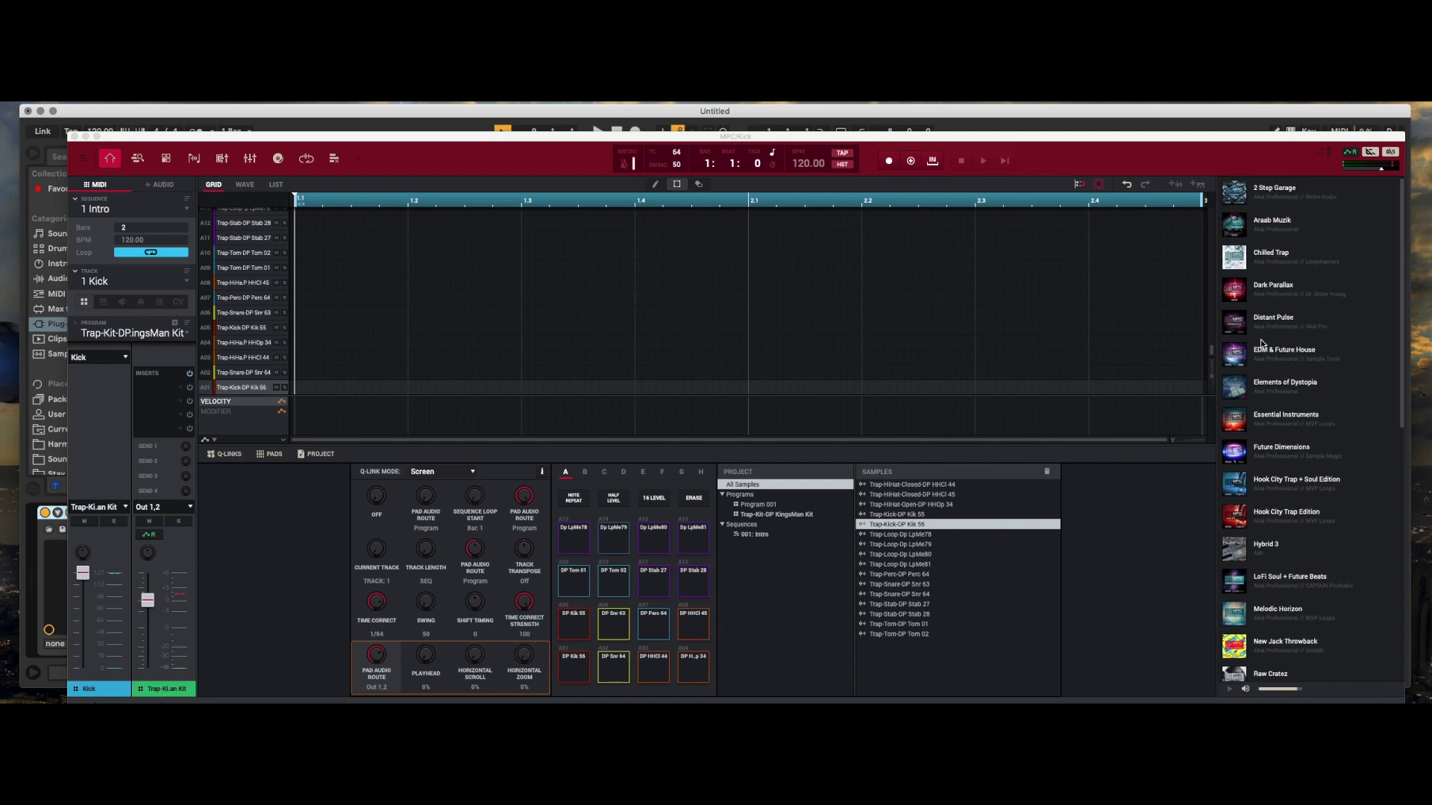
scroll(1262, 343, down, 5)
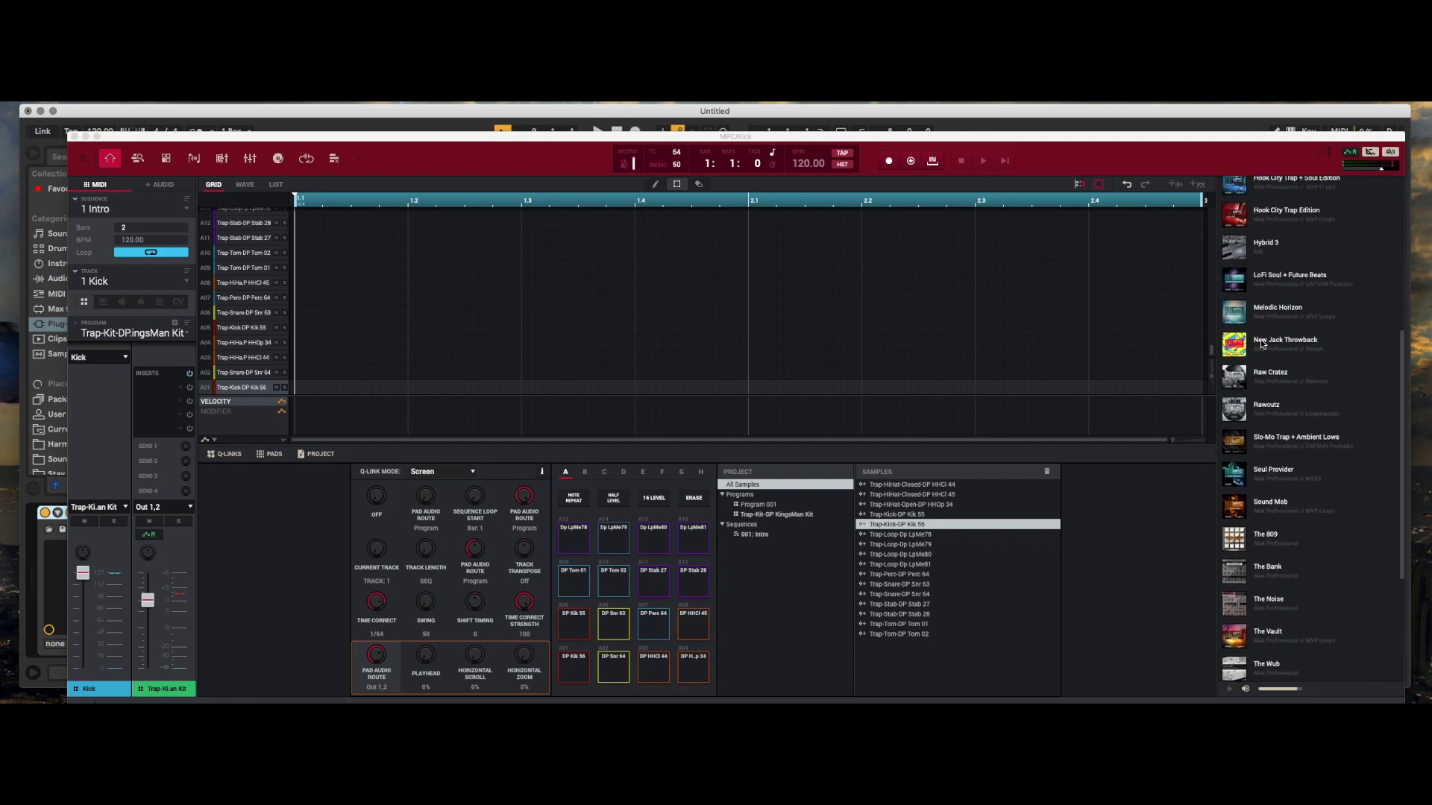
scroll(1262, 344, up, 5)
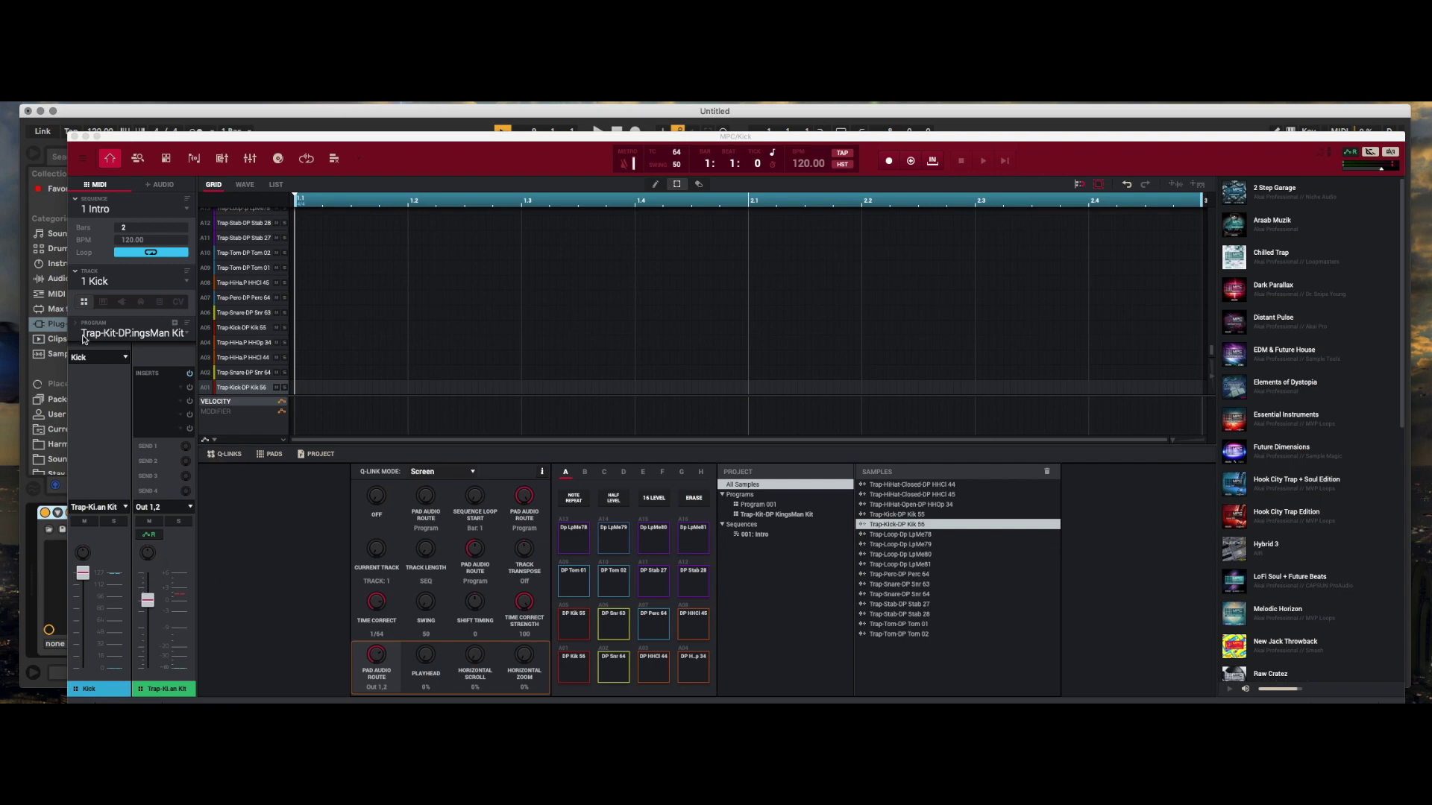
click(148, 334)
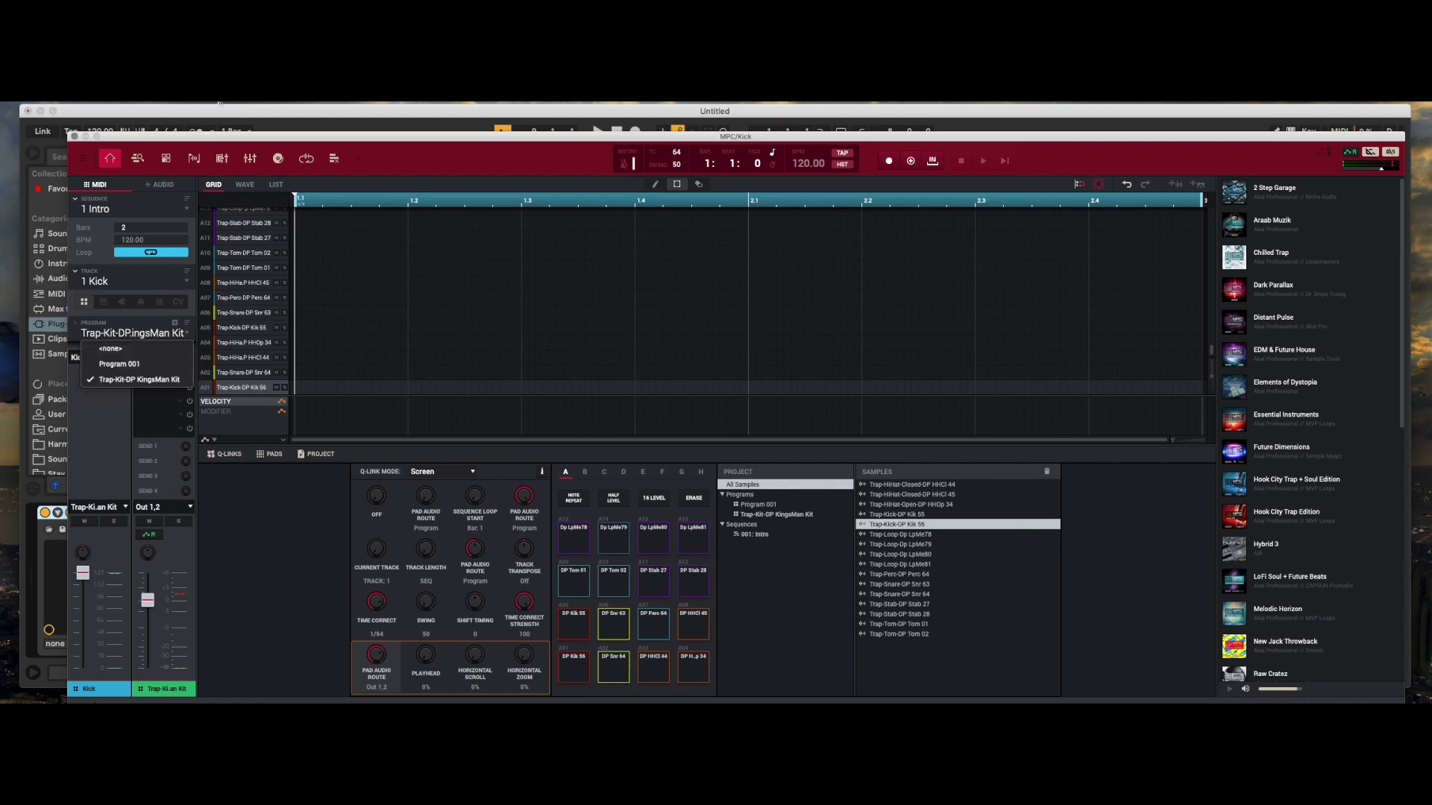
click(224, 161)
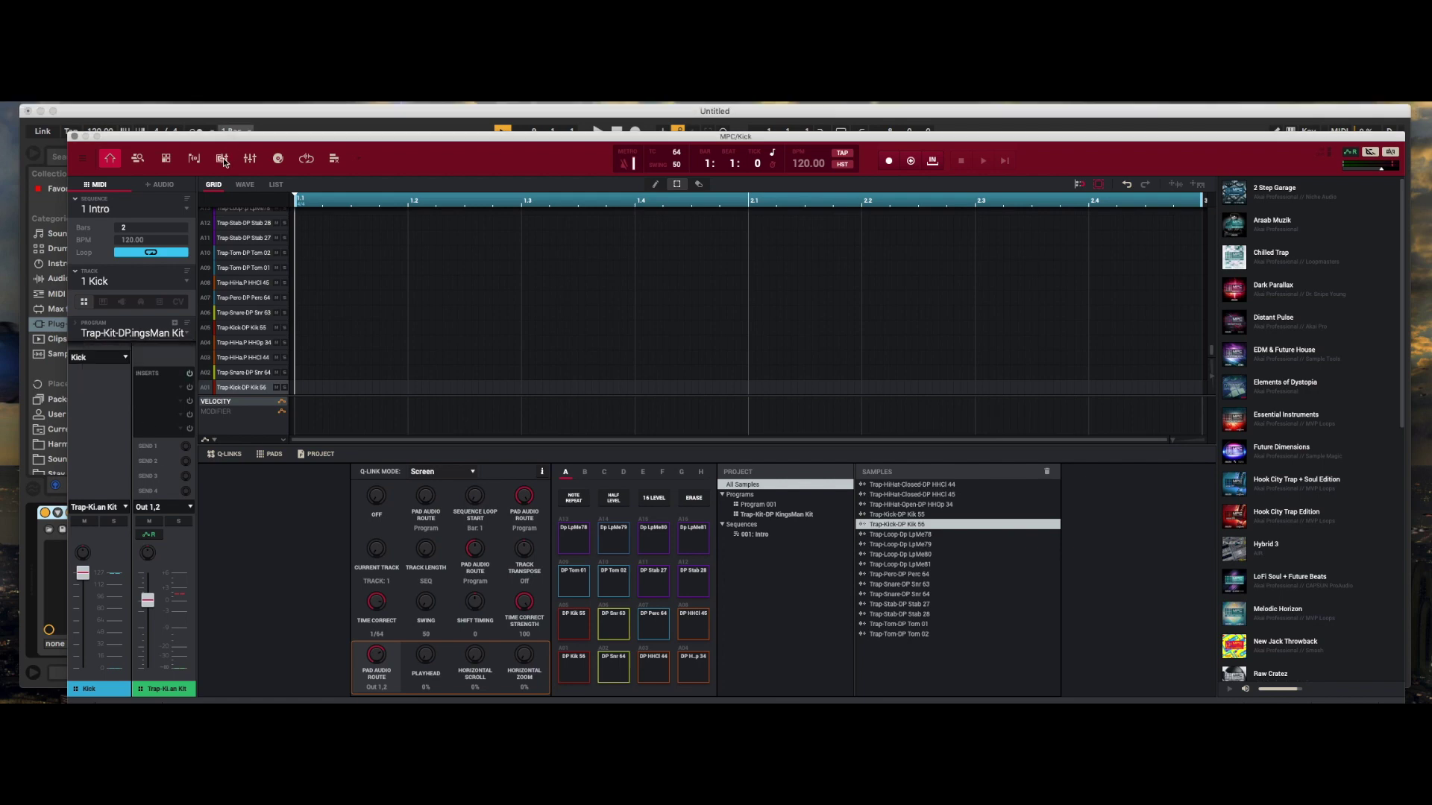
click(223, 158)
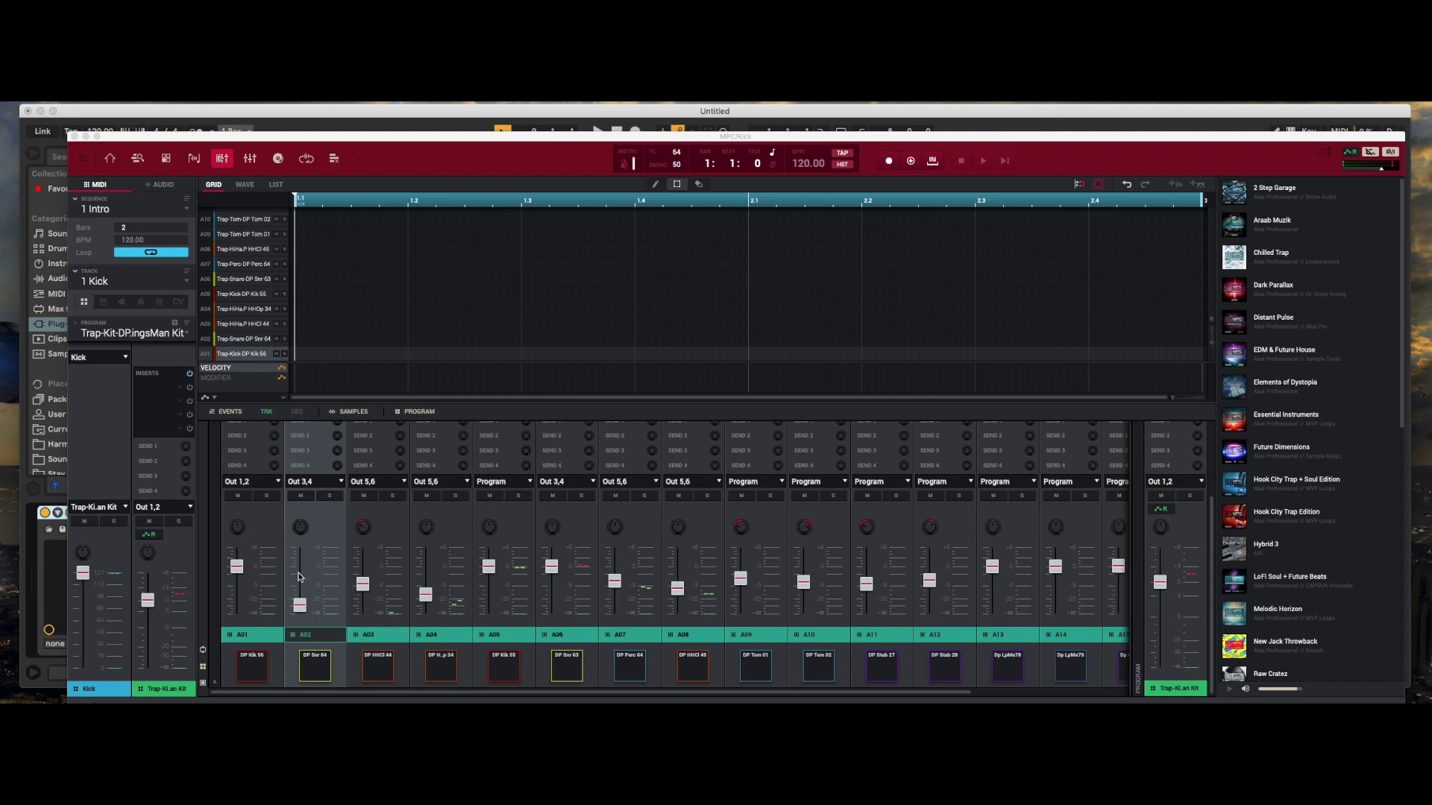
click(75, 137)
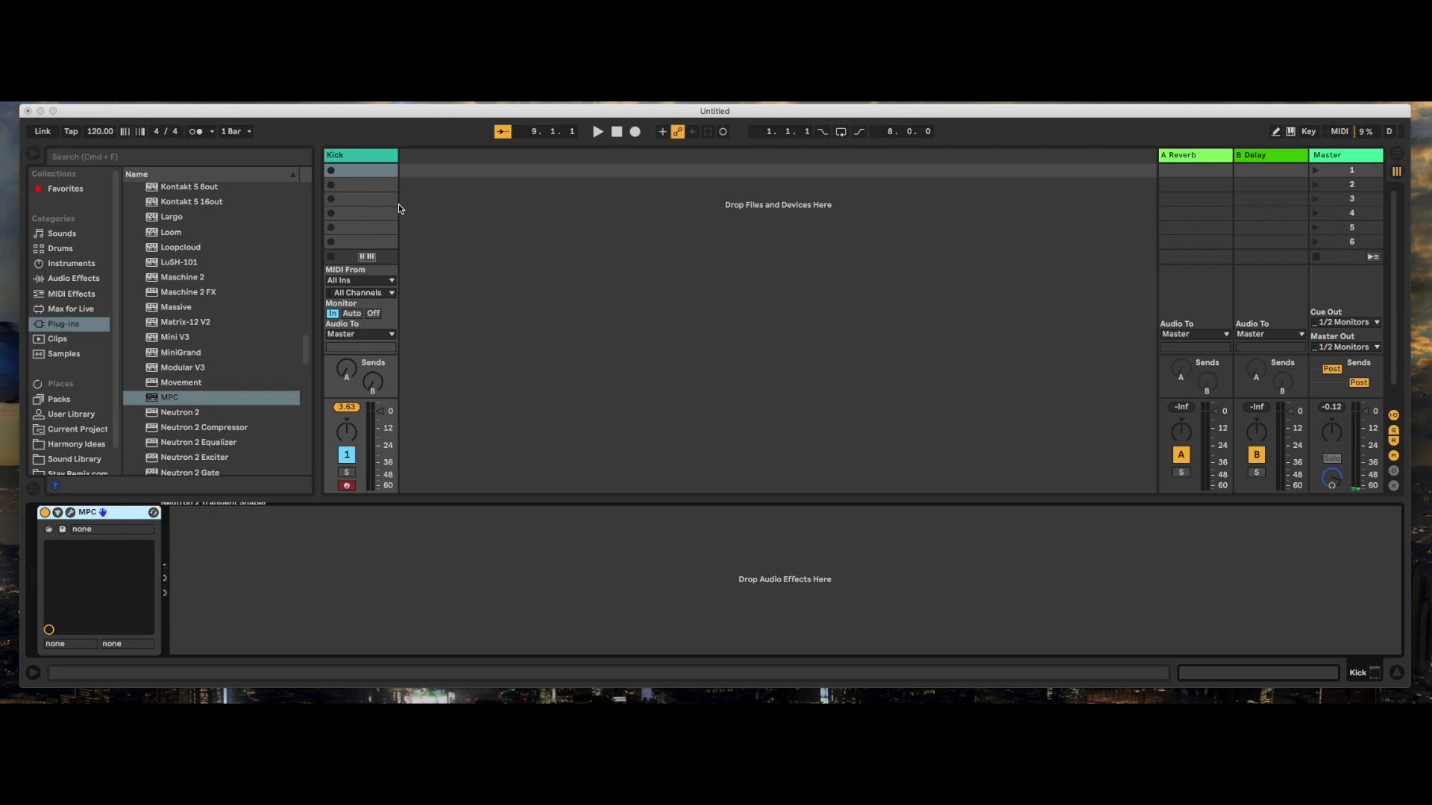
Add audio tracks 2 Audio, 3 Audio and 4 Audio beside the Kick track.
click(418, 190)
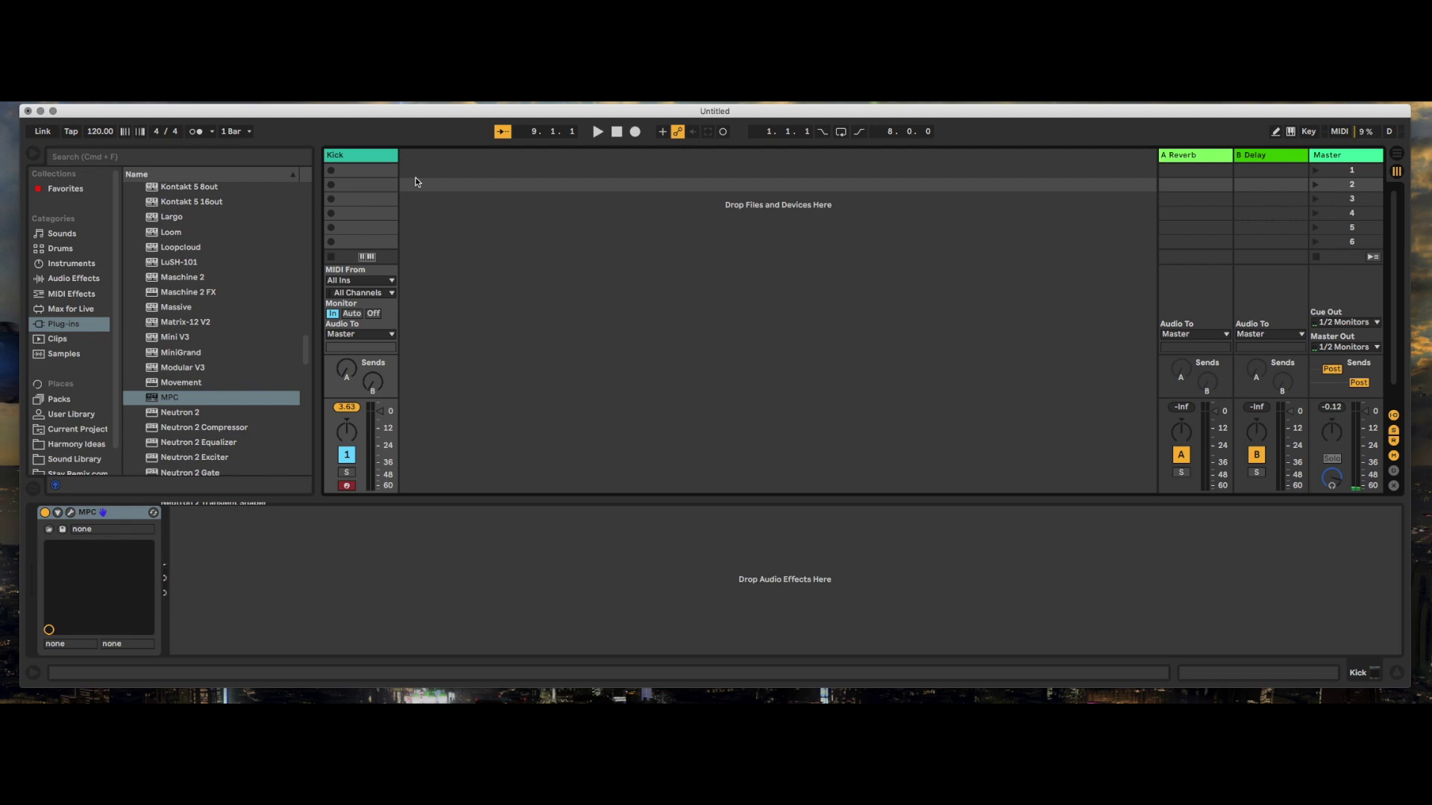
key(super+t)
key(super+t)
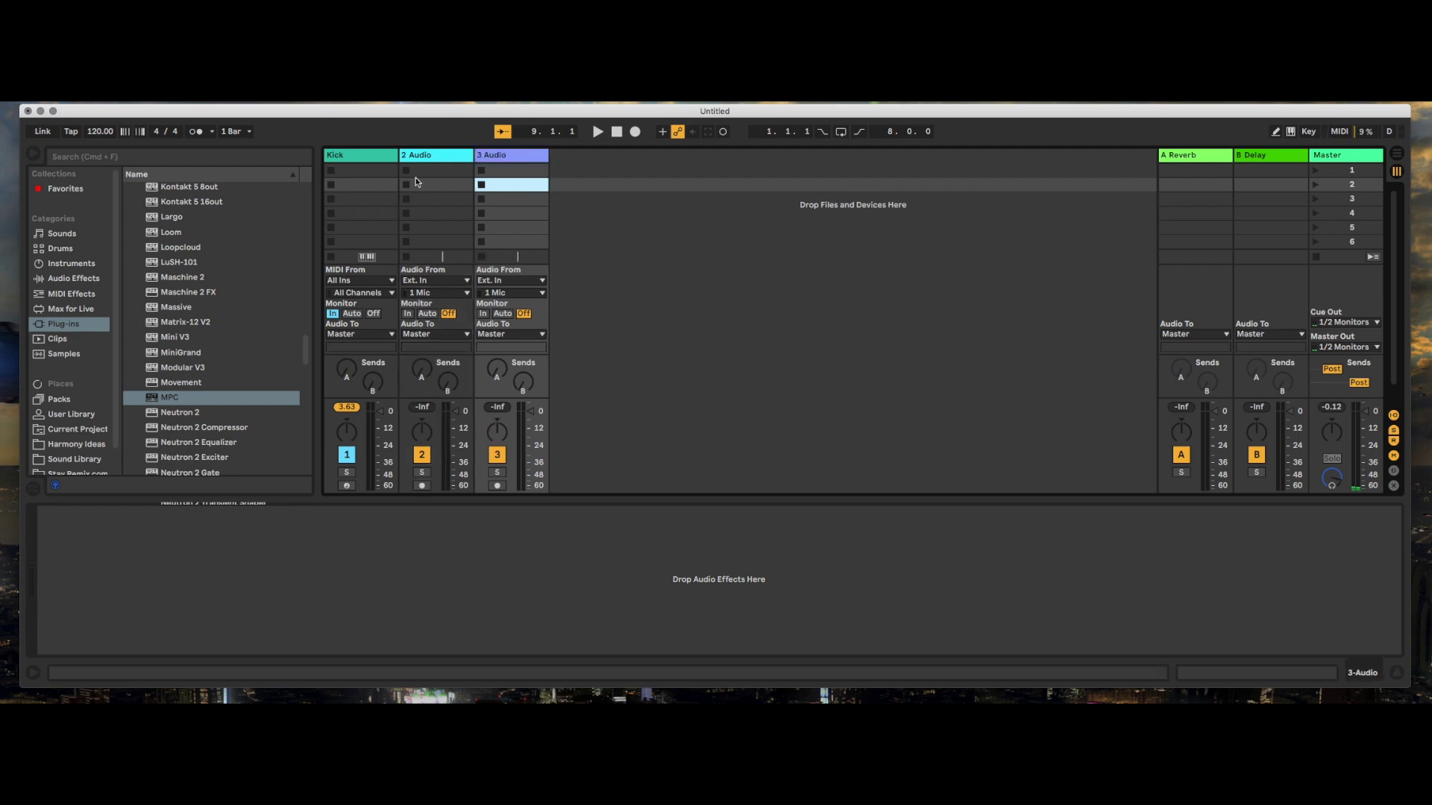
key(super+t)
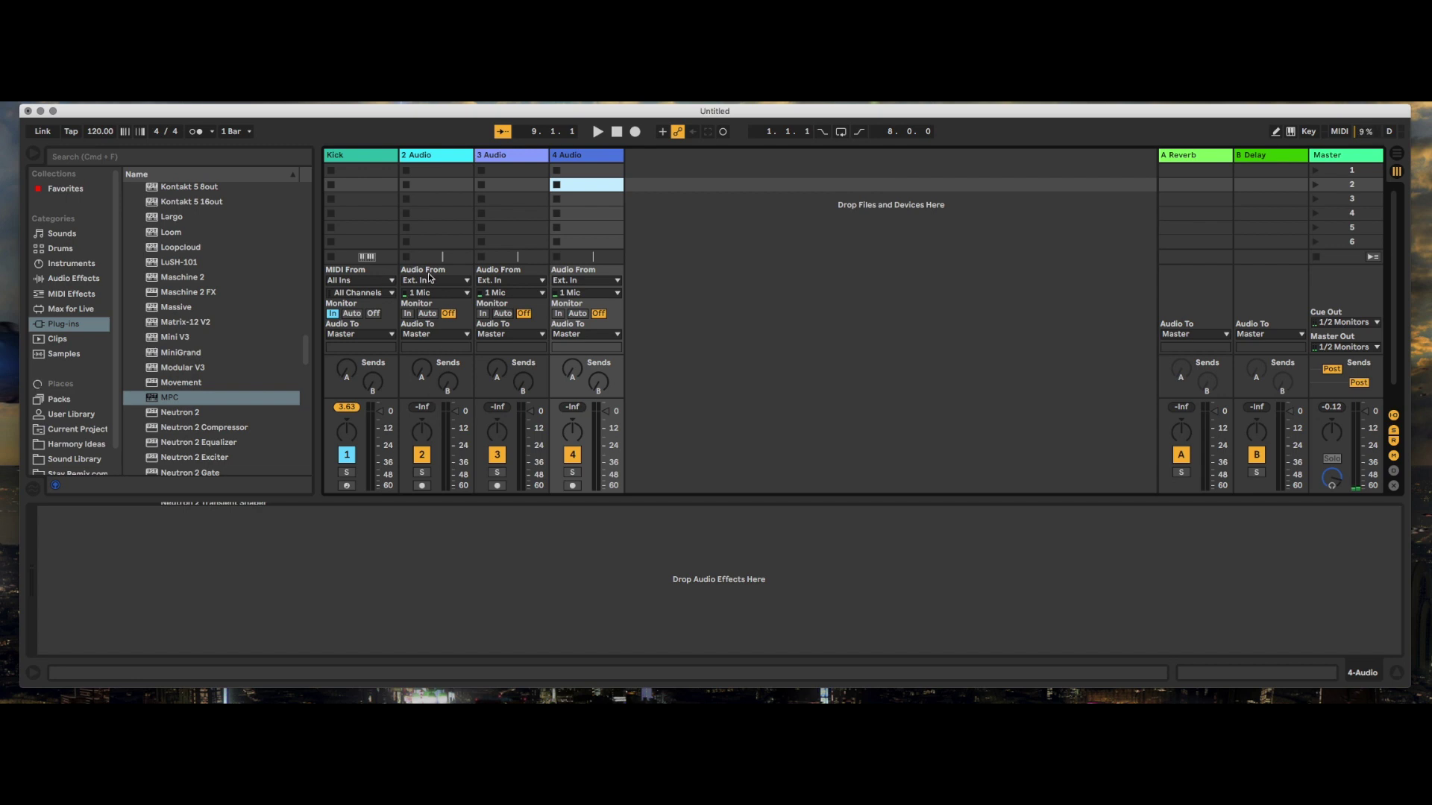
click(467, 281)
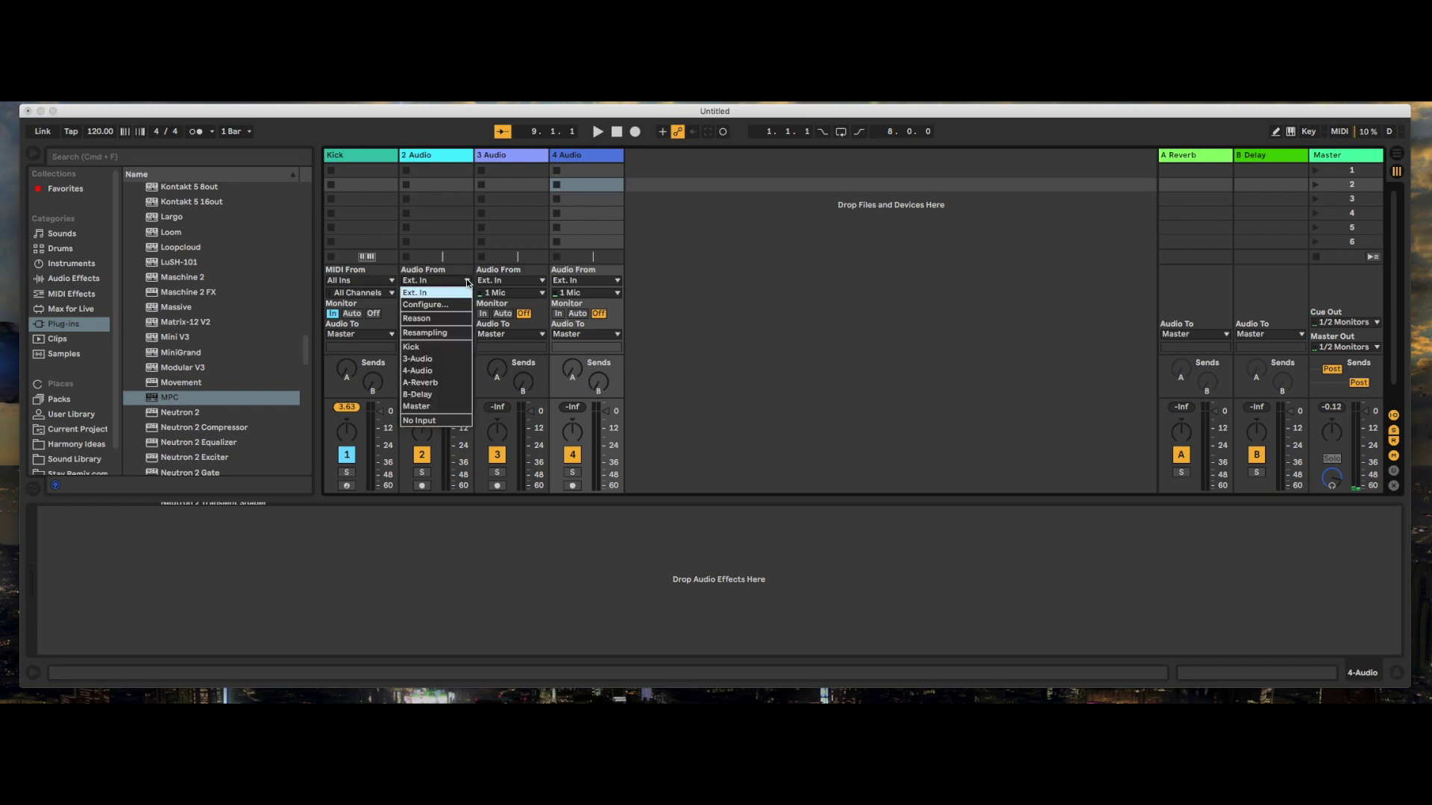
Feed 2 Audio from the Kick track and rename the Kick track to MPC.
click(434, 348)
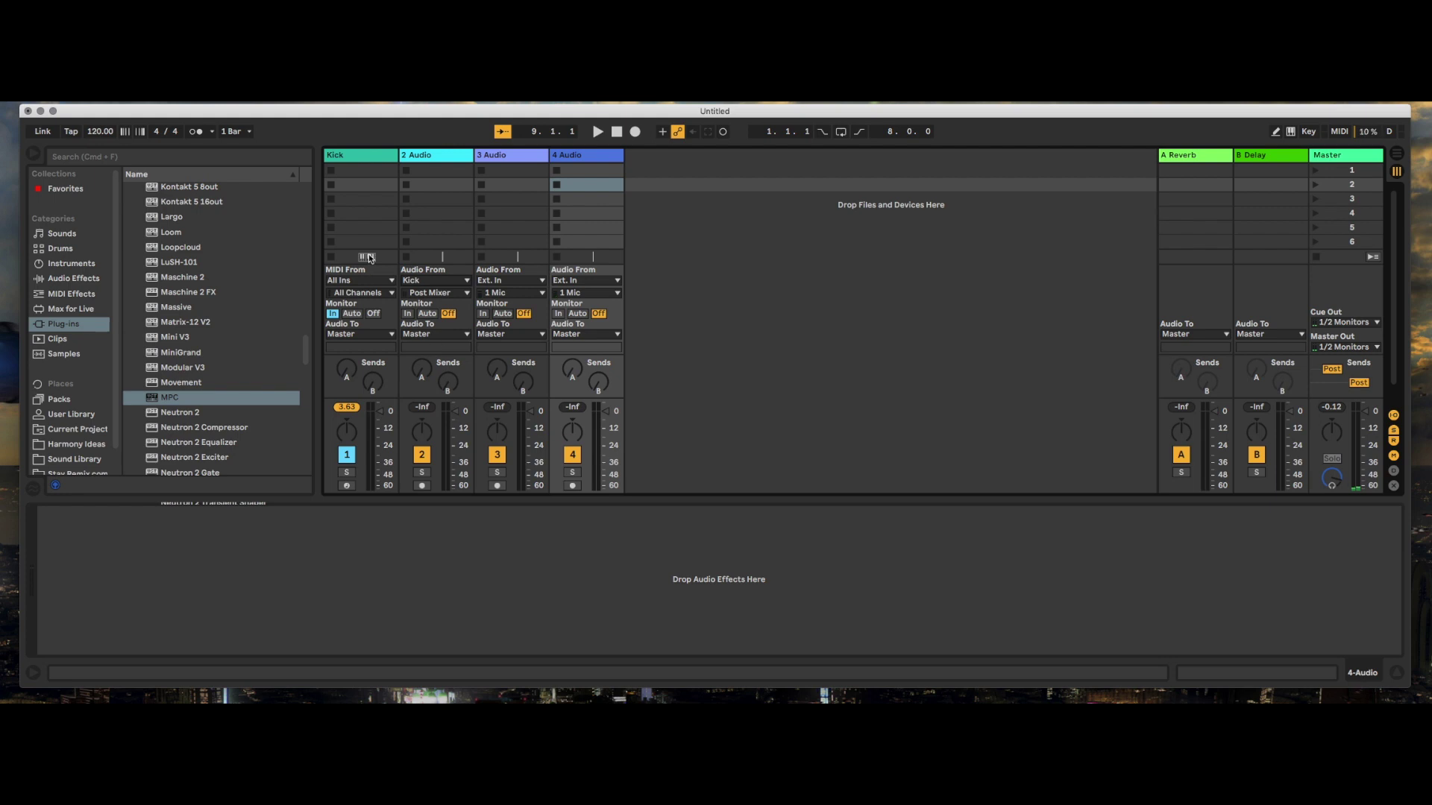
click(343, 156)
right_click(343, 158)
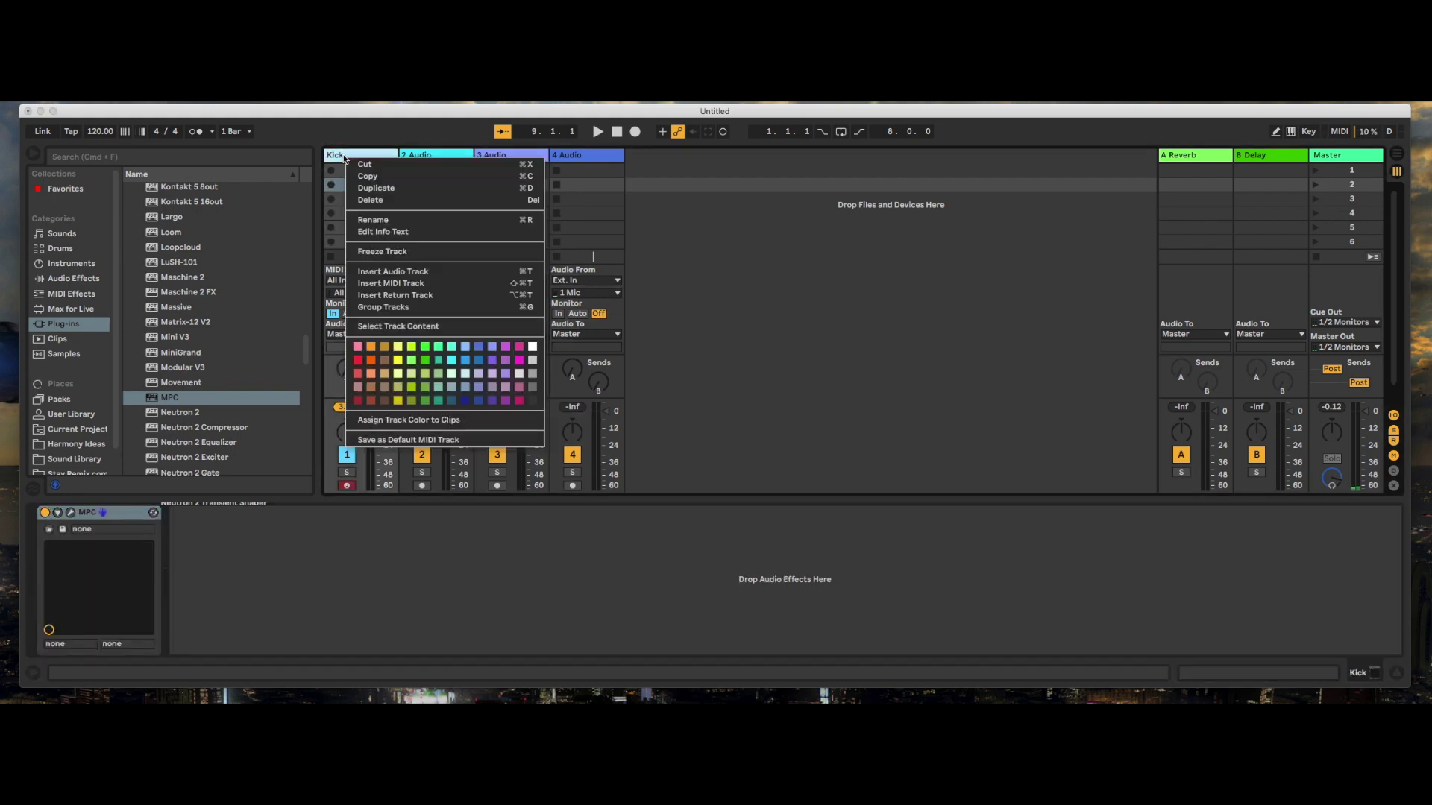
click(362, 222)
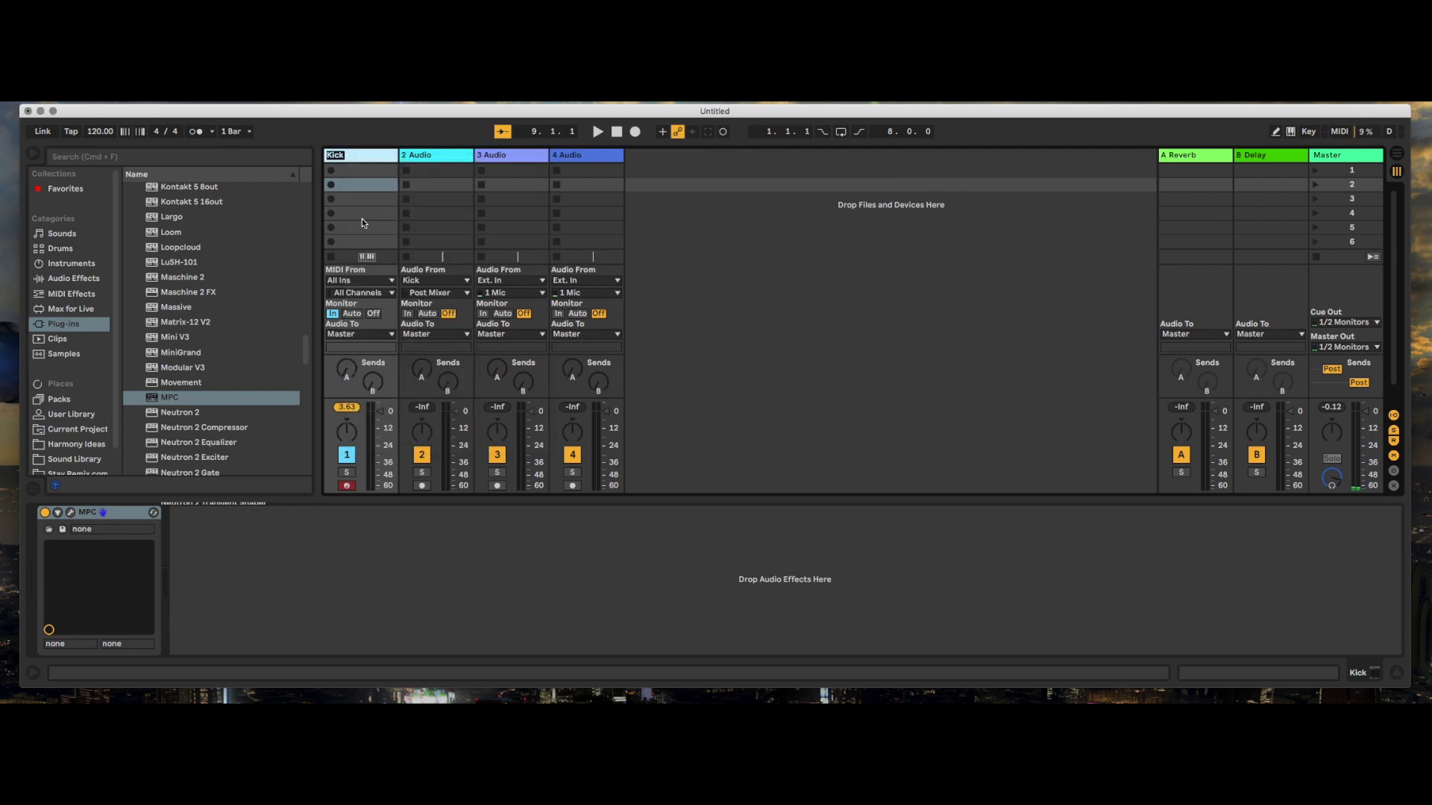
text(MPC)
key(Return)
Route track 2's input from MPC 3/4 and track 3's input from MPC 5/6.
click(464, 294)
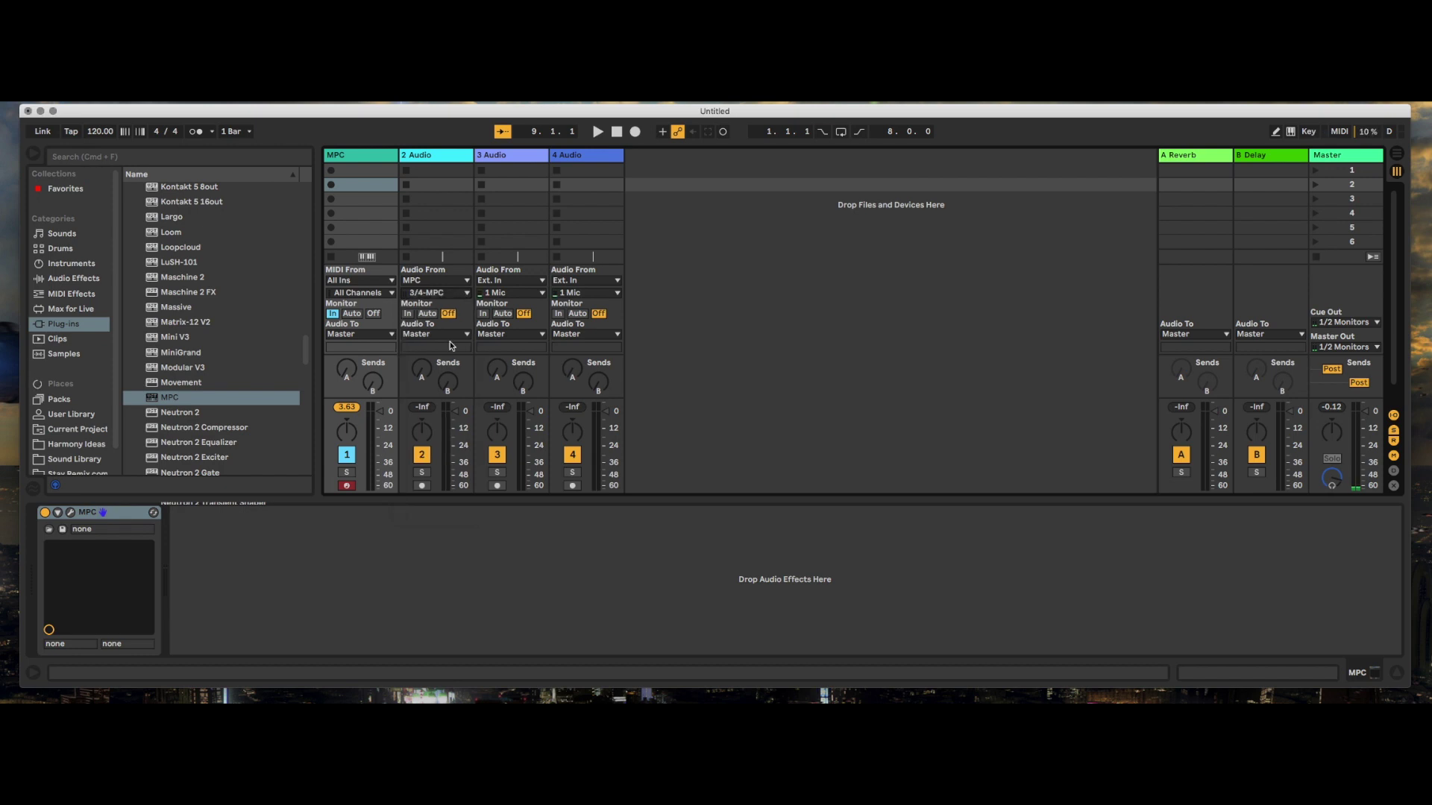
click(521, 288)
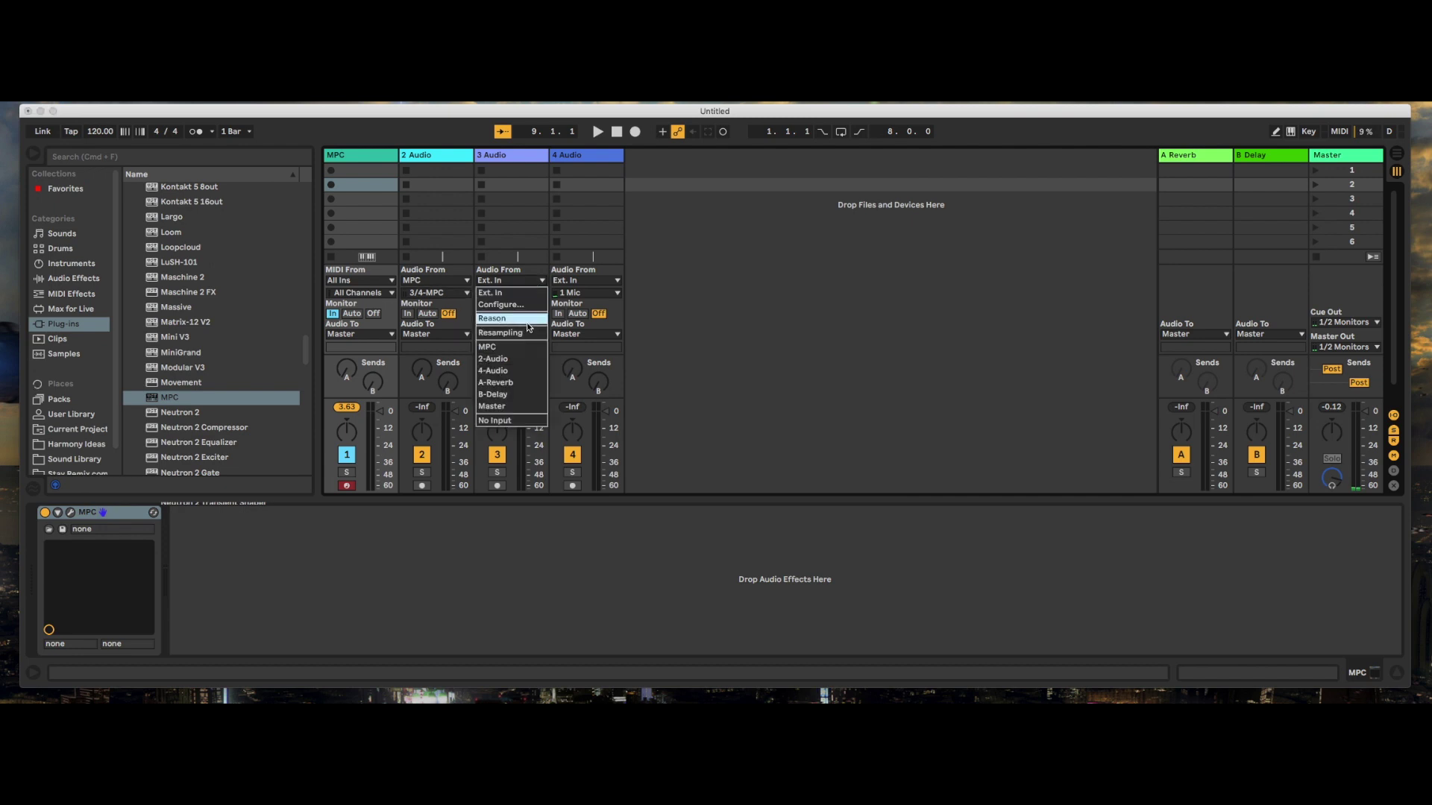
click(517, 347)
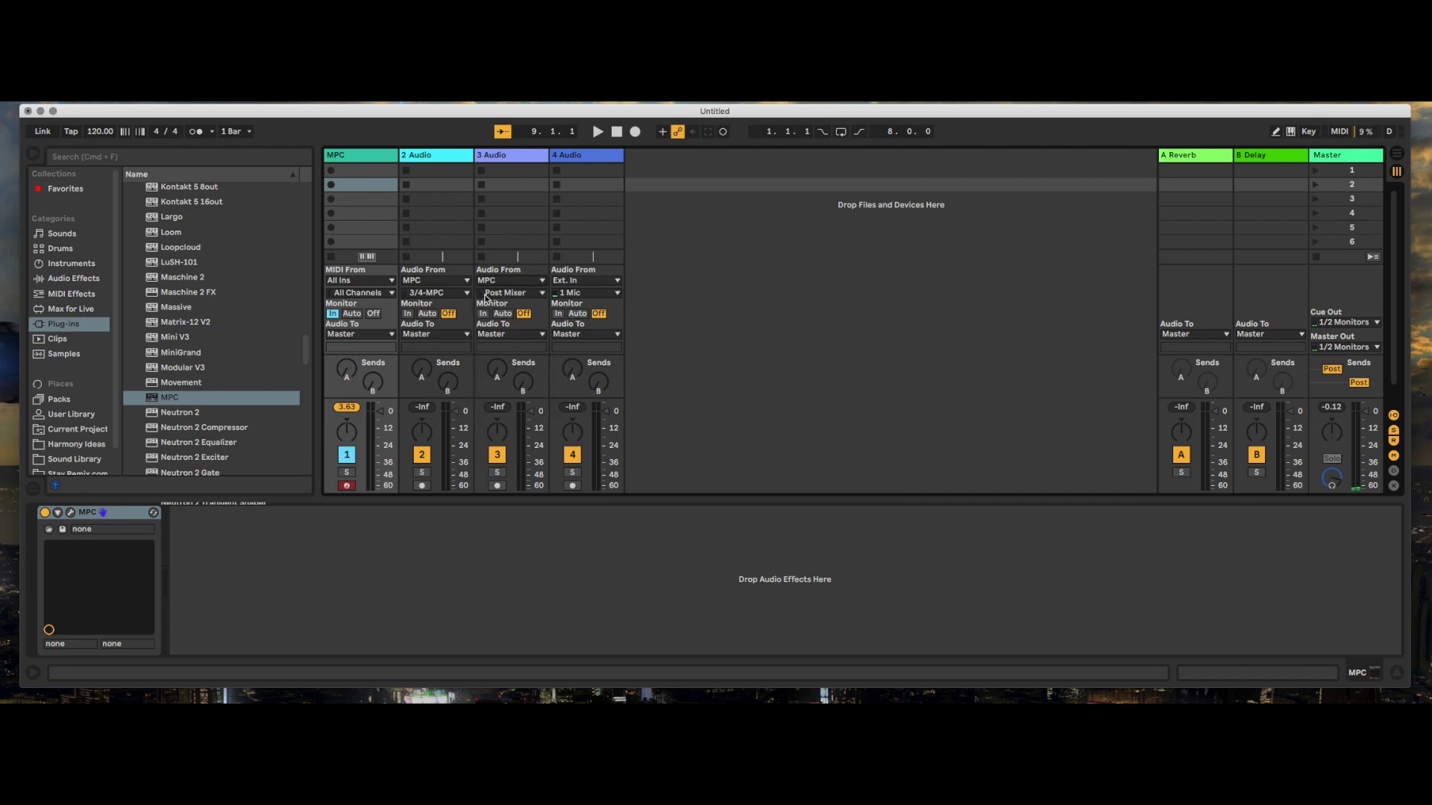
click(528, 296)
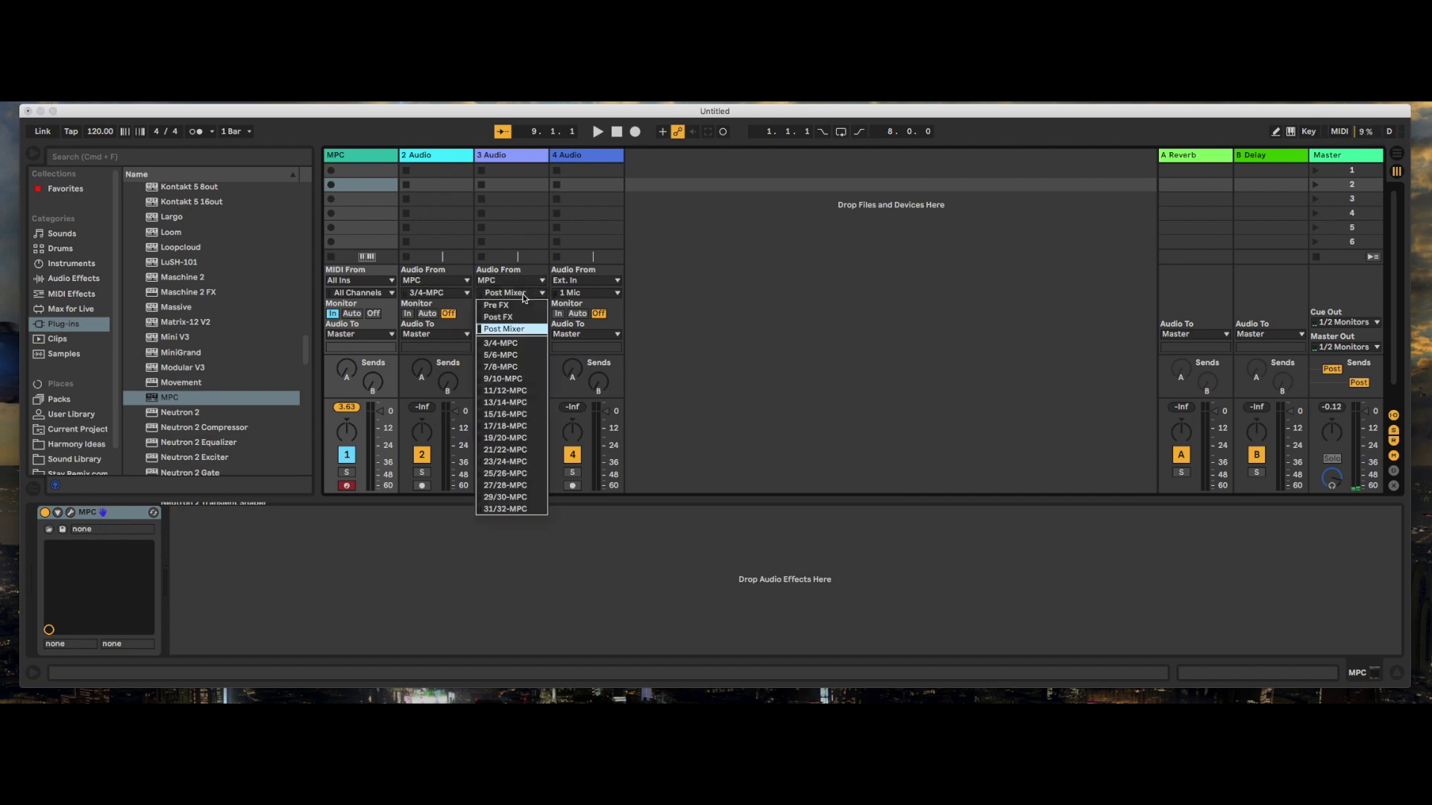
click(513, 354)
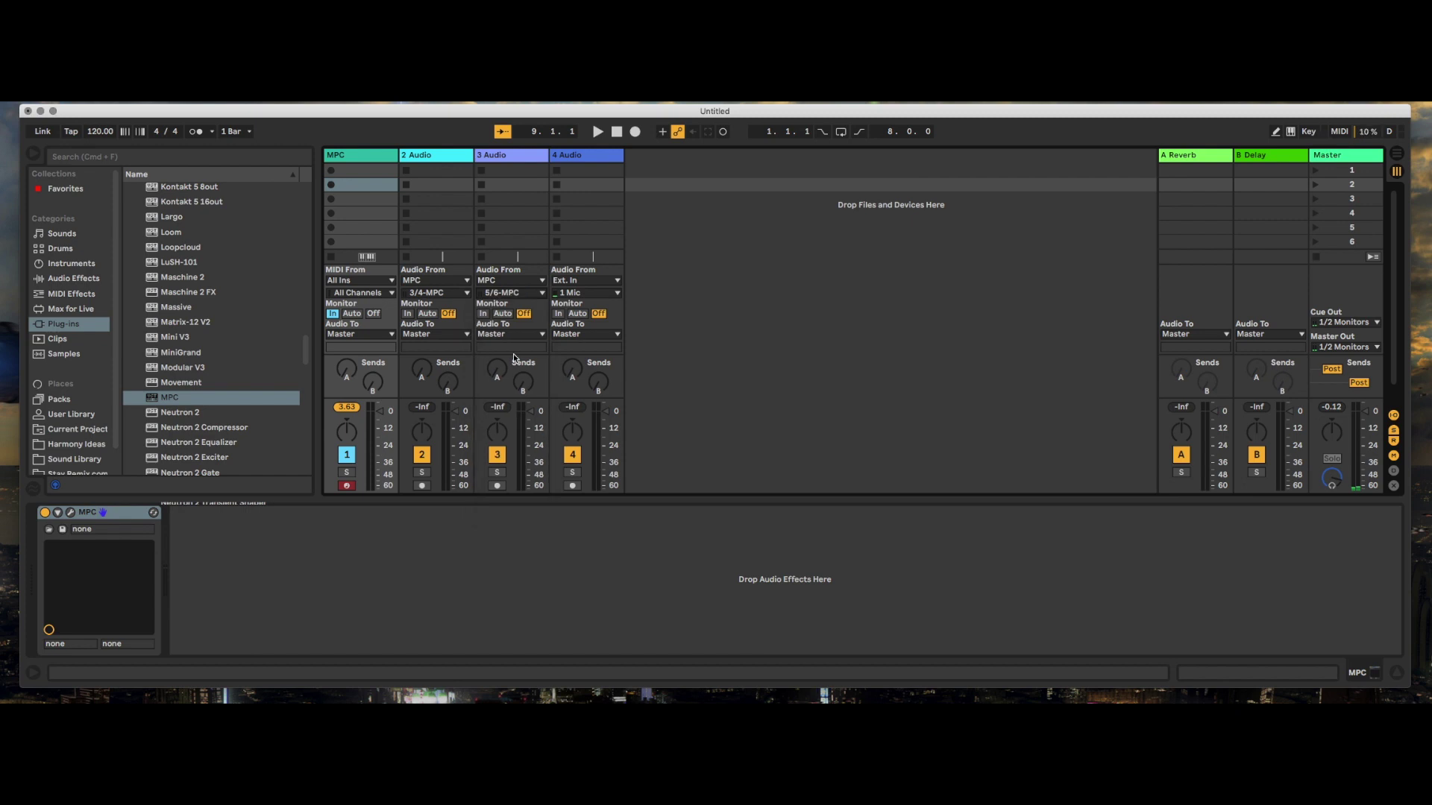
Route track 4's input from the MPC plug-in on channels 7/8.
click(576, 157)
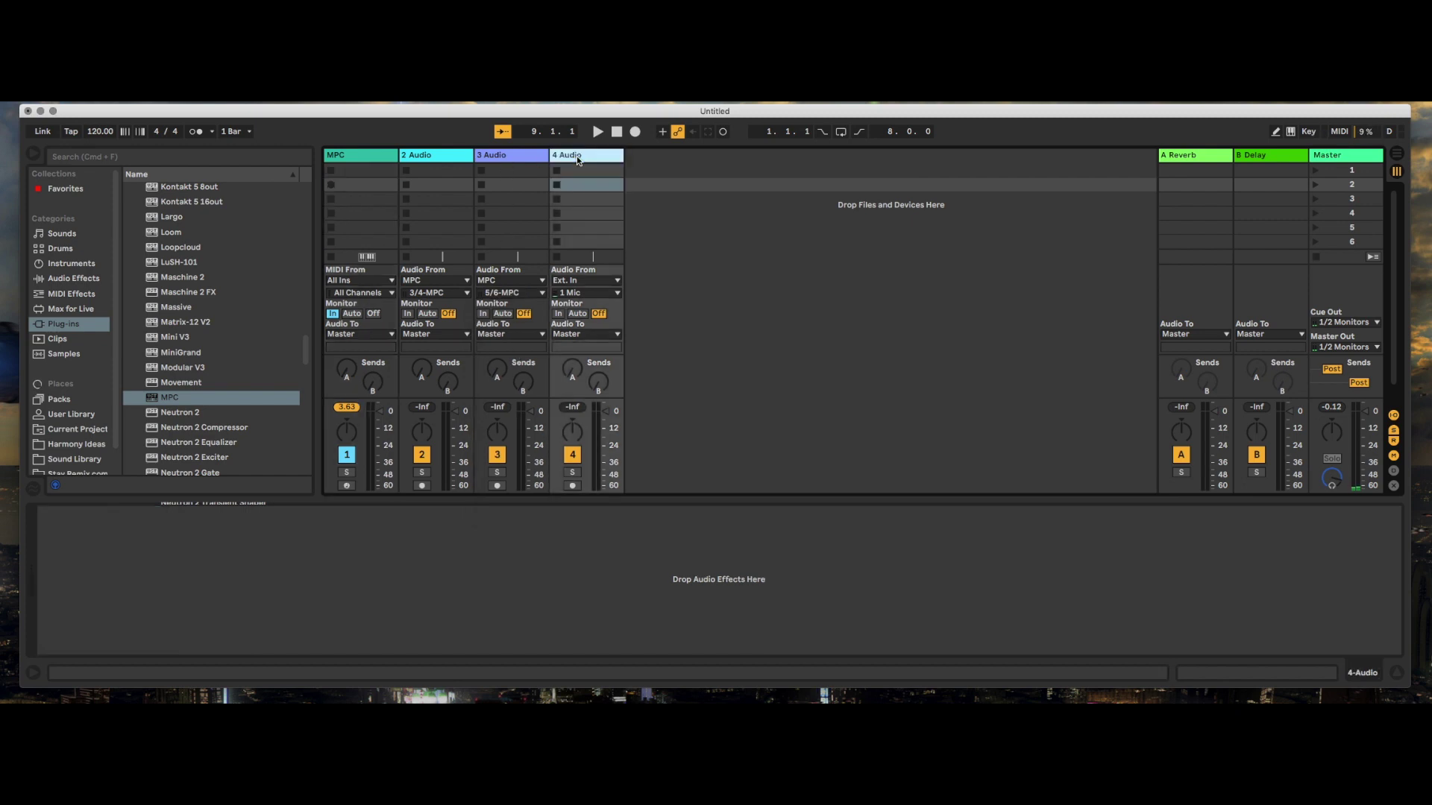
click(581, 284)
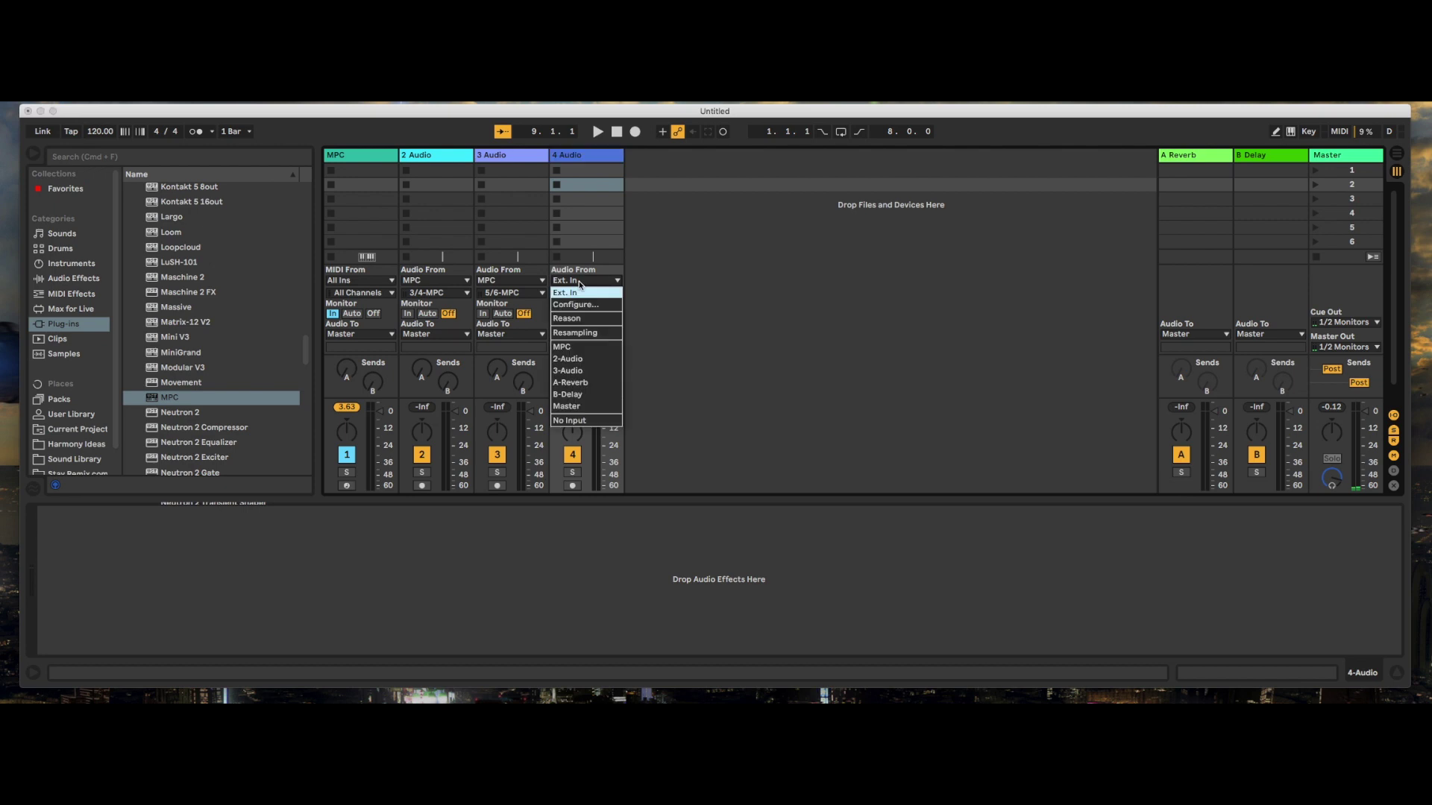
click(566, 349)
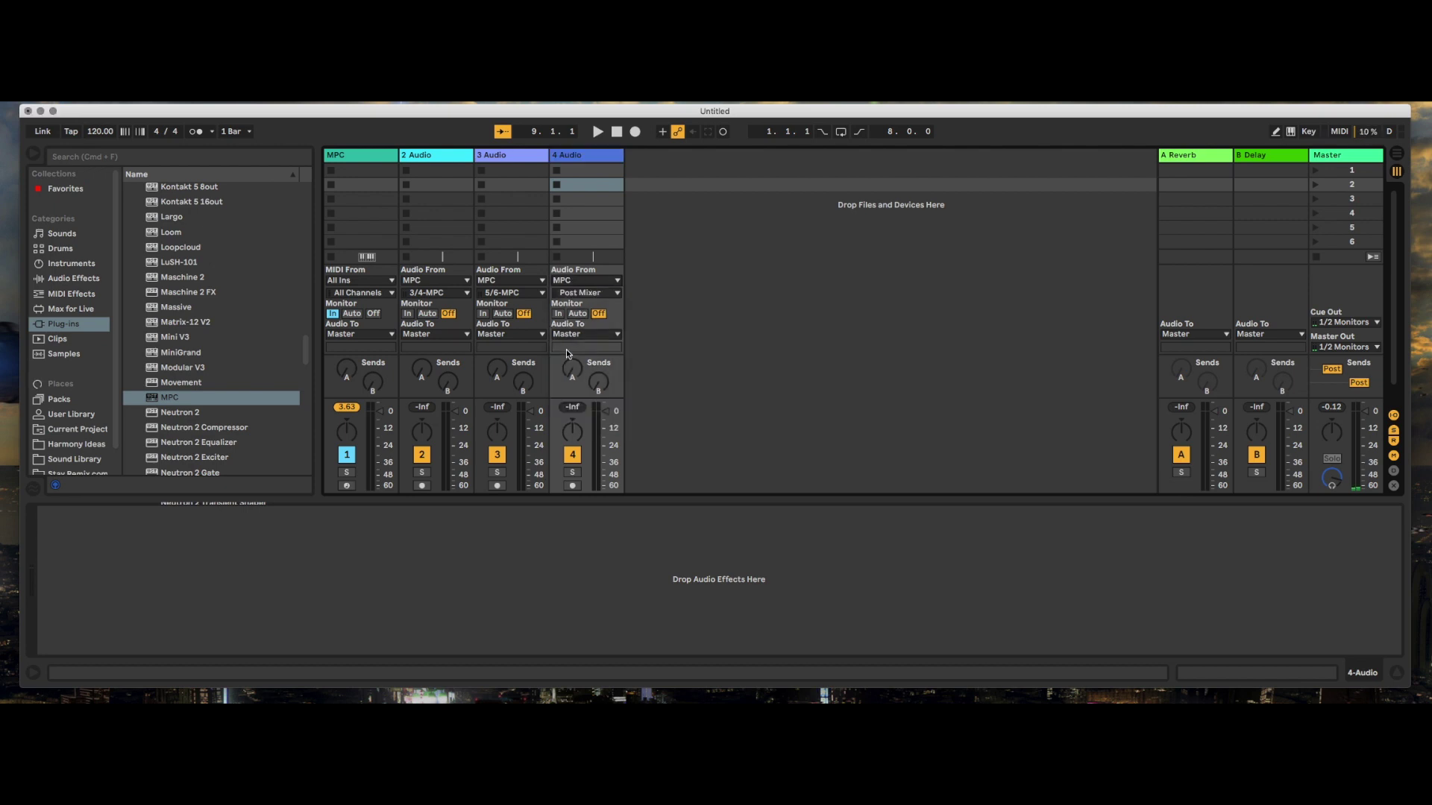
click(573, 293)
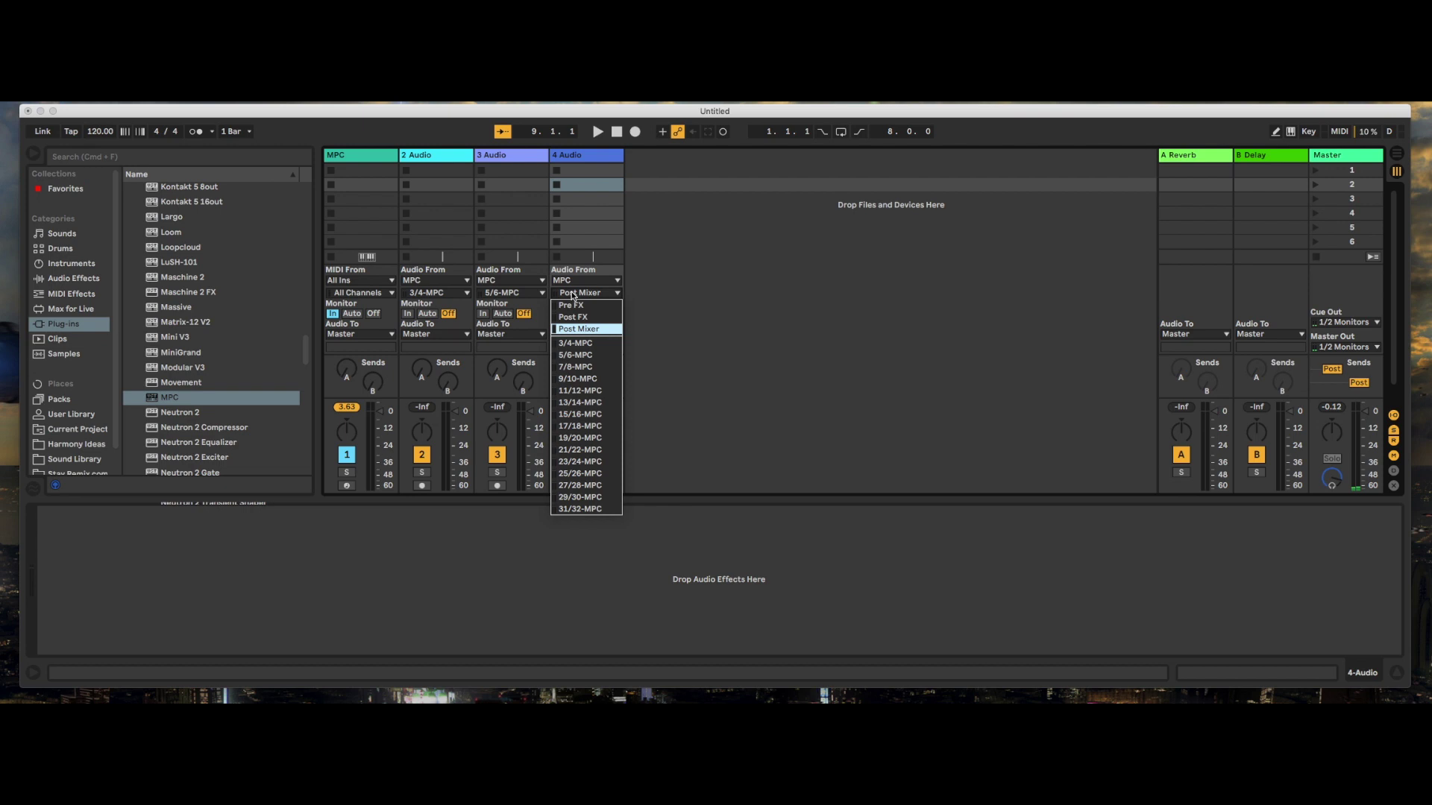
click(578, 368)
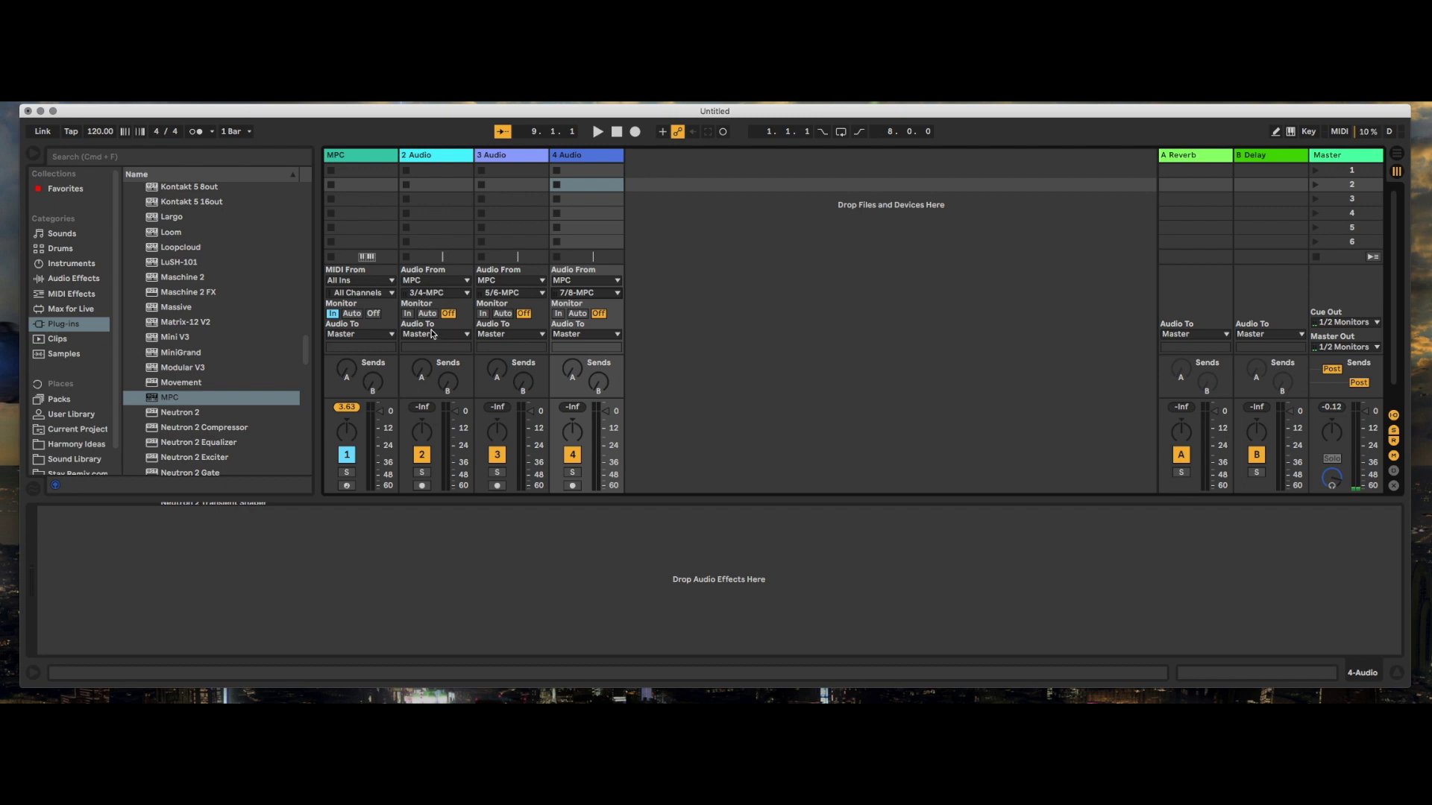
Set Monitor to In on 2, 3 and 4 Audio, then select the MPC track.
click(407, 314)
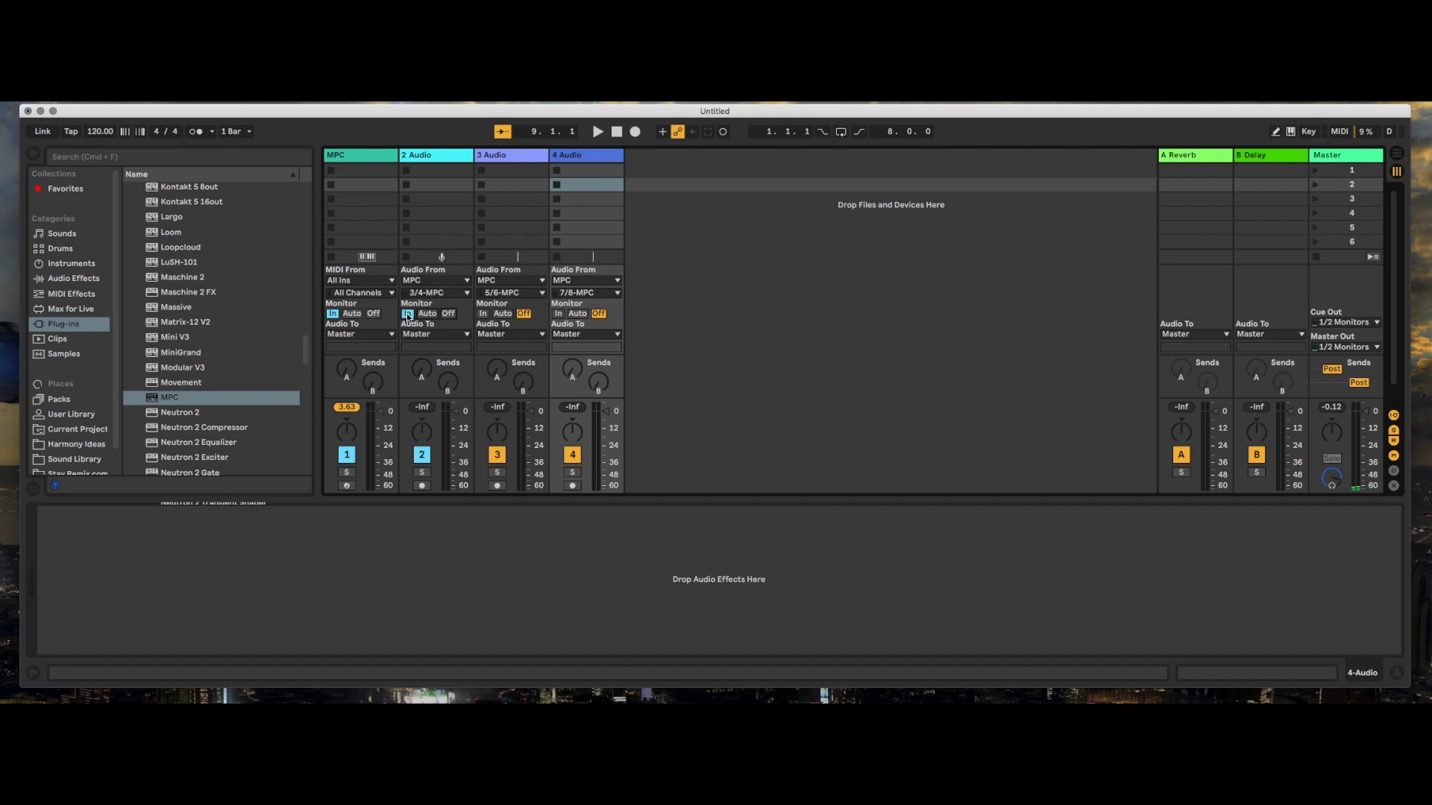
click(484, 314)
click(558, 314)
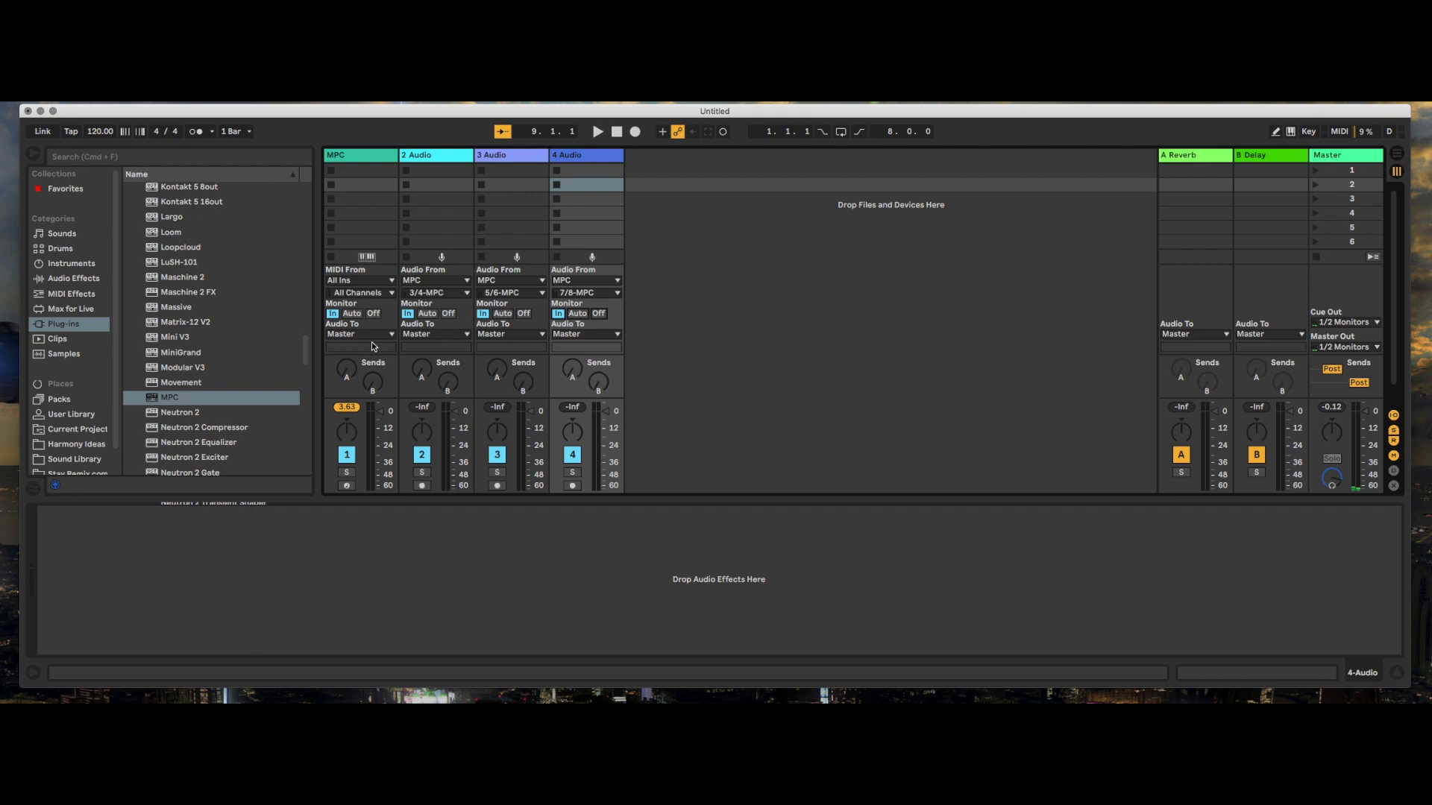
scroll(366, 346, down, 2)
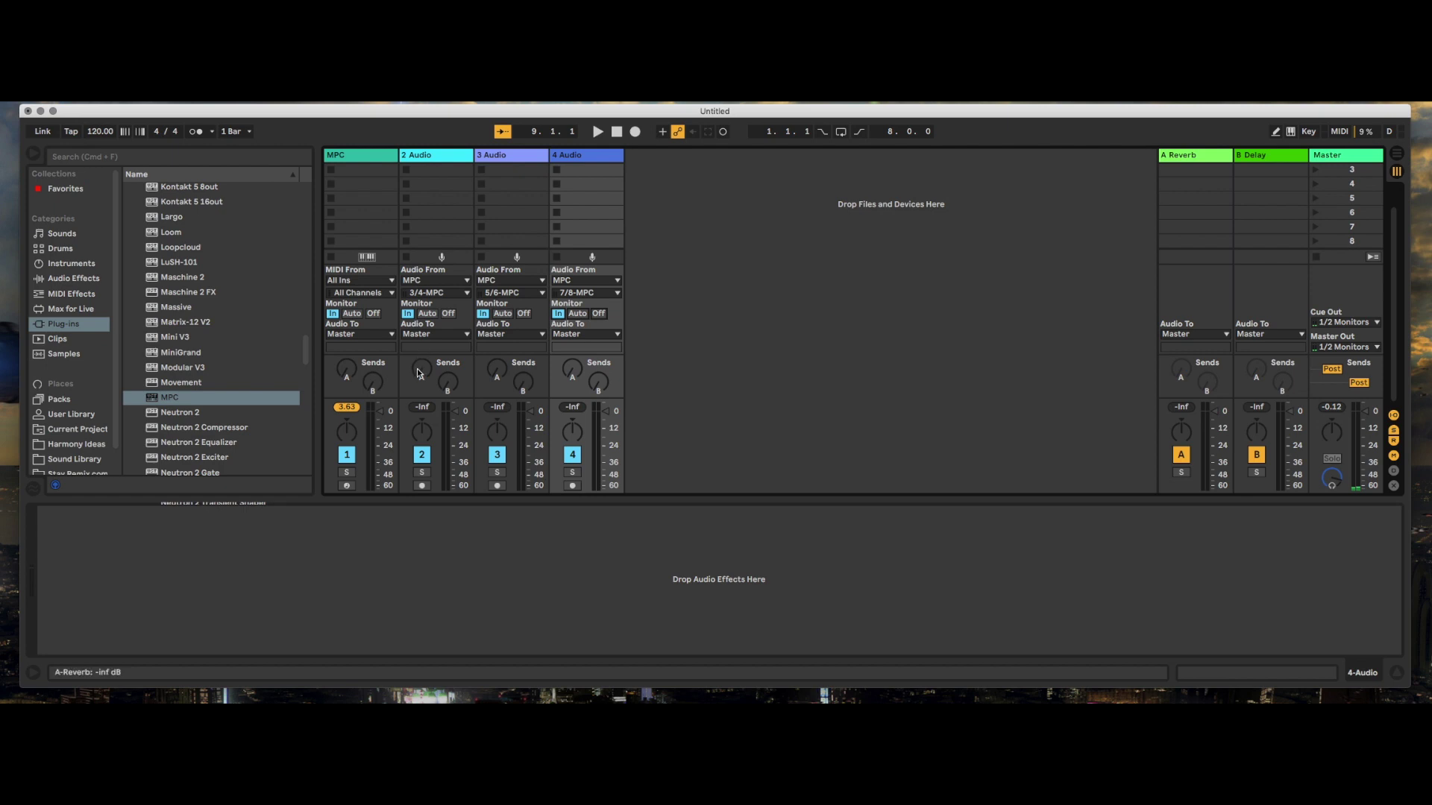
click(345, 154)
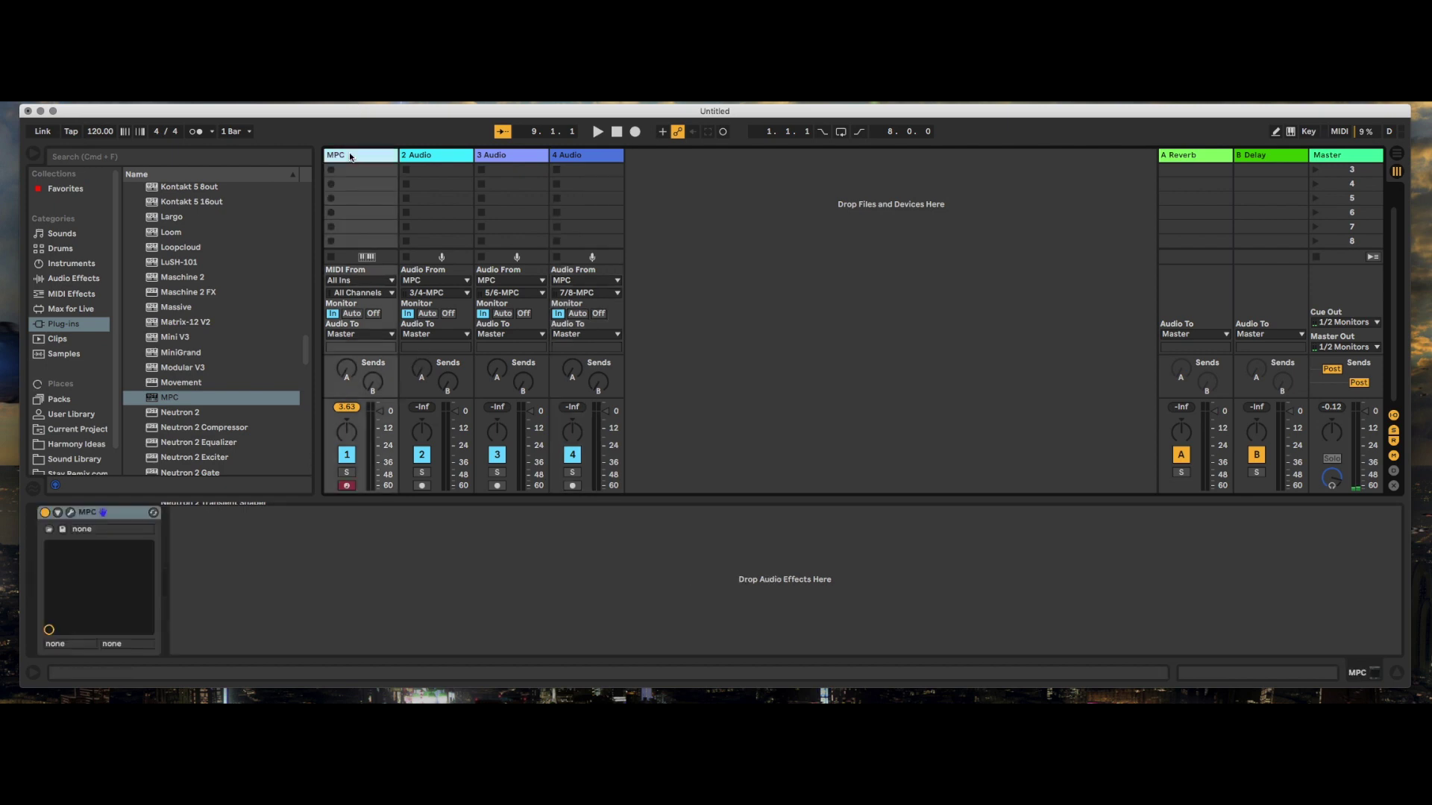
click(54, 531)
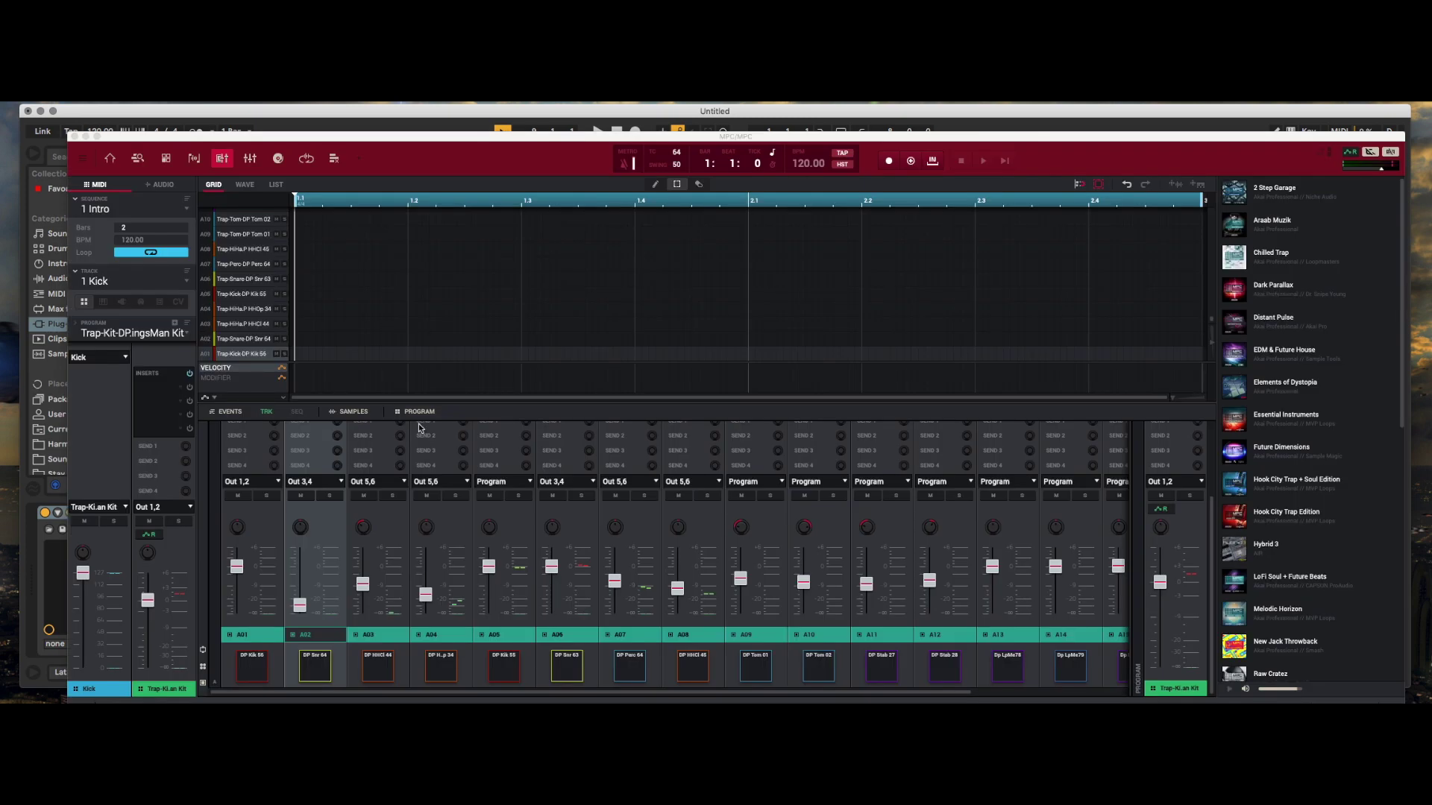
mouse_move(358, 528)
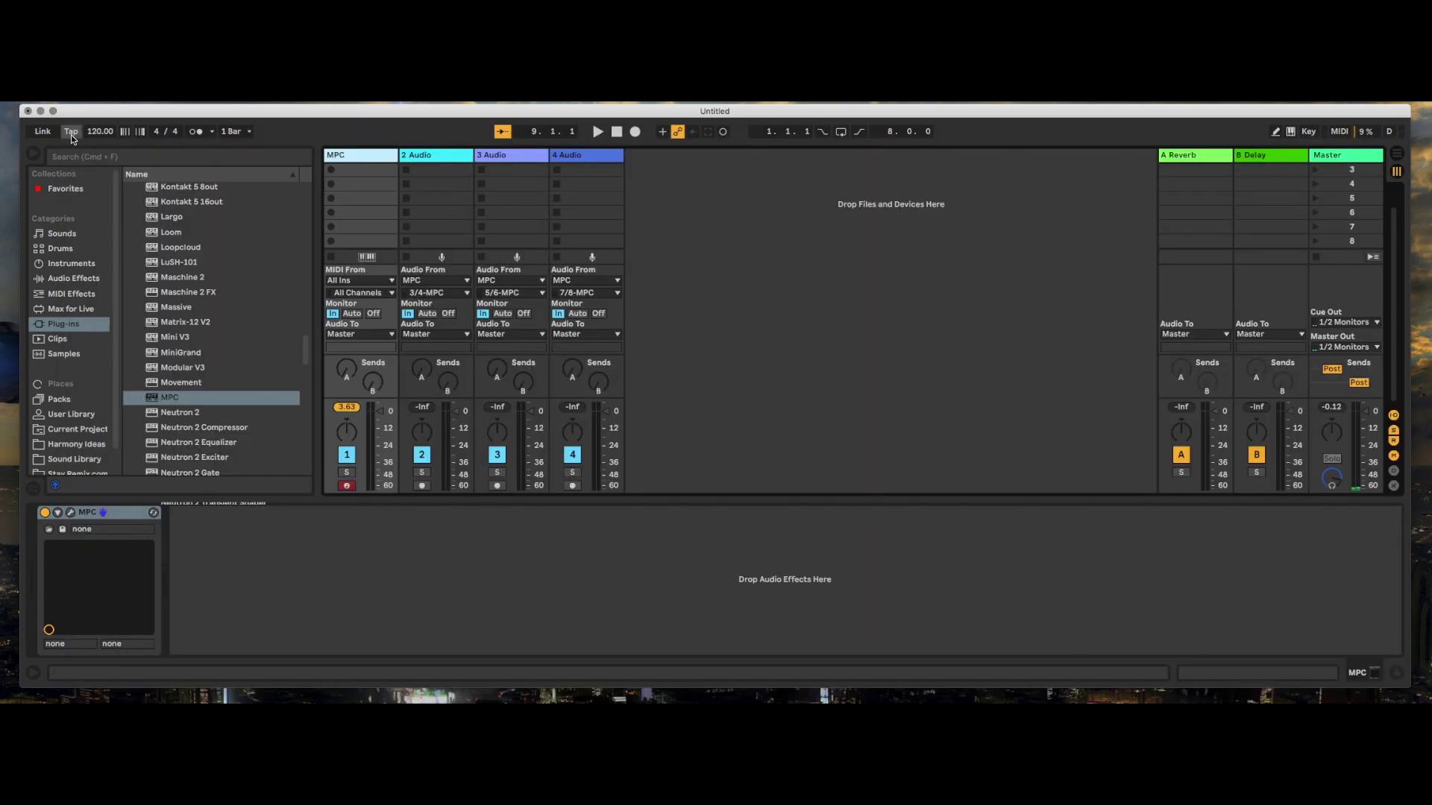
click(74, 138)
Reopen the MPC plug-in window and audition the Kick pad A01.
click(70, 513)
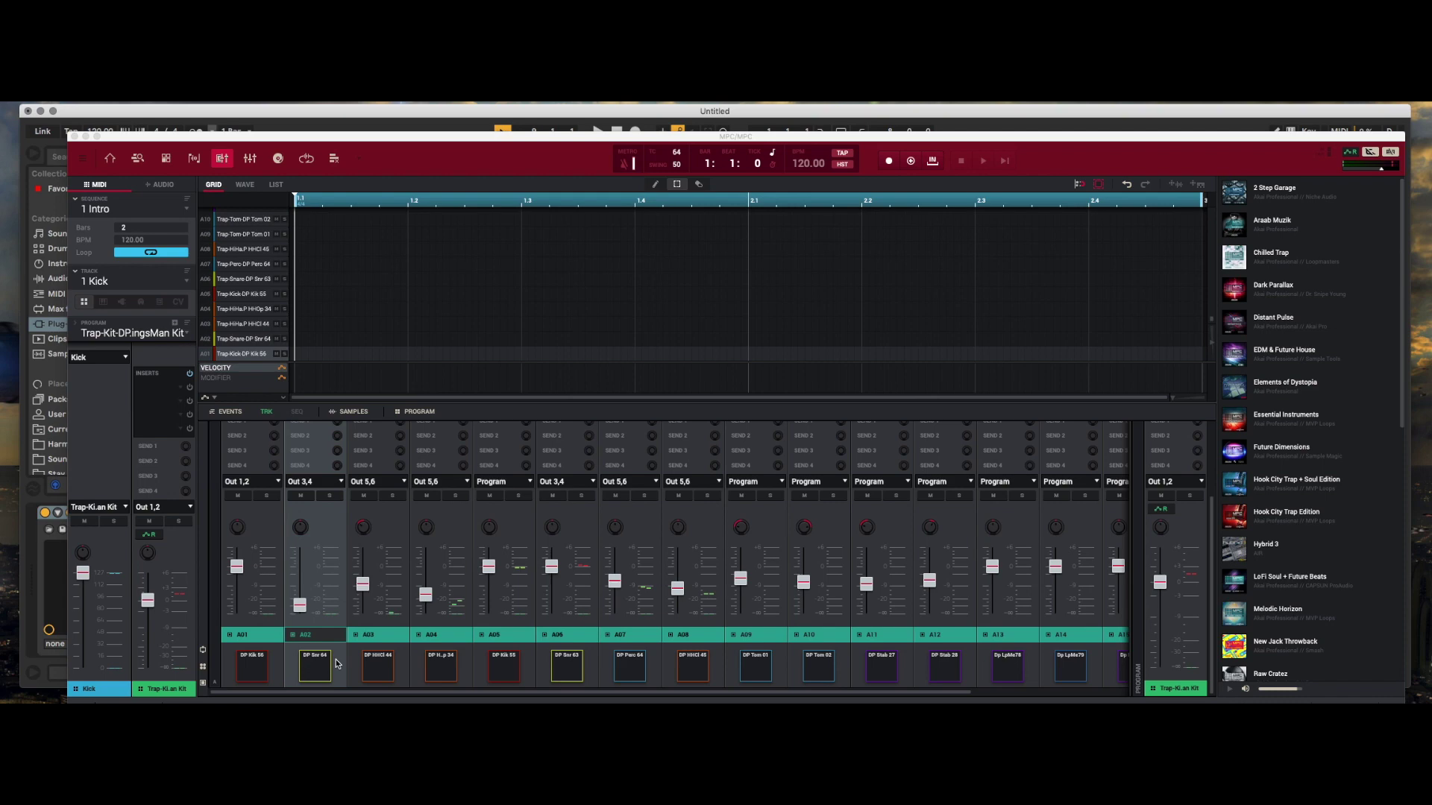
click(257, 659)
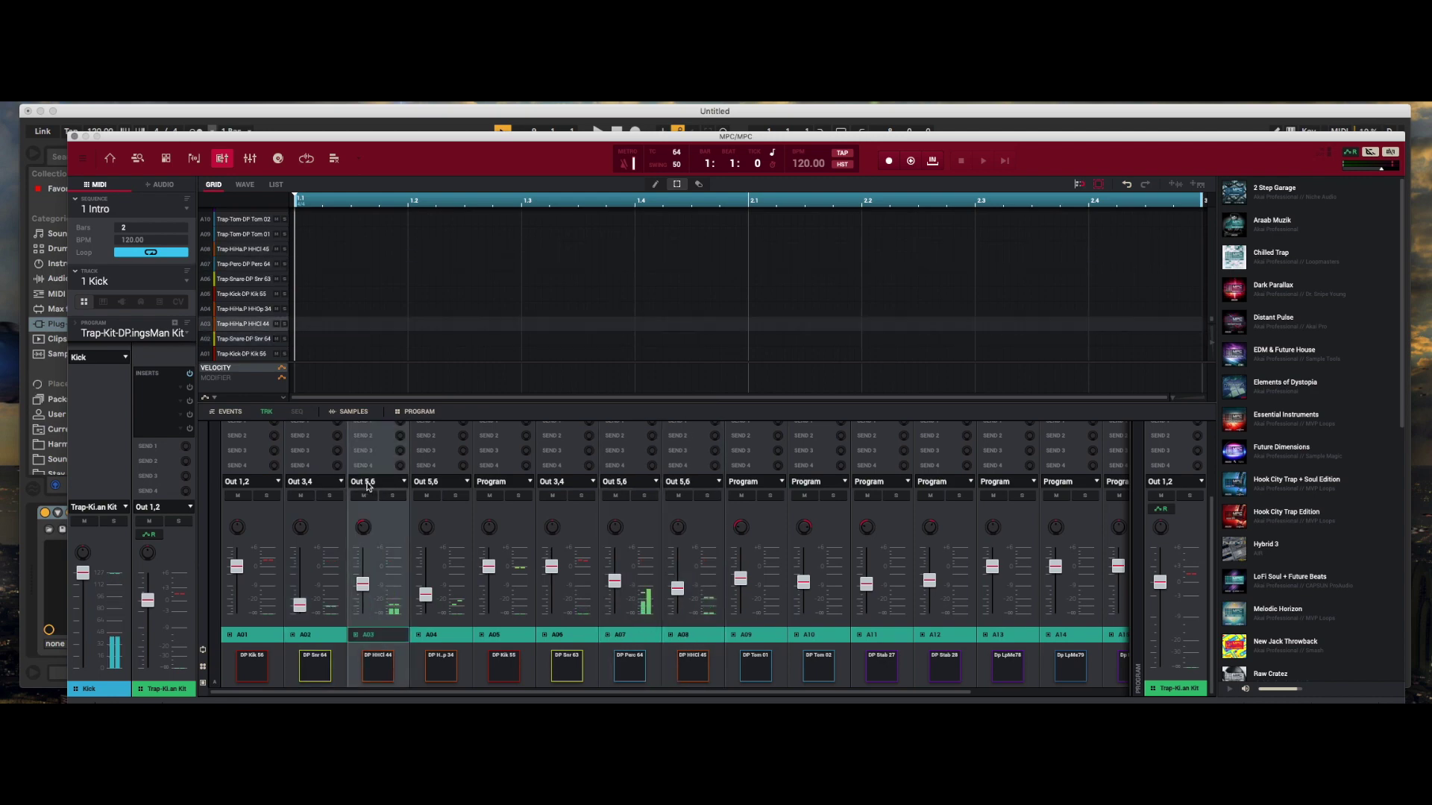
Confirm pad A03 stays routed to Out 5,6 and close the MPC plug-in window.
click(379, 483)
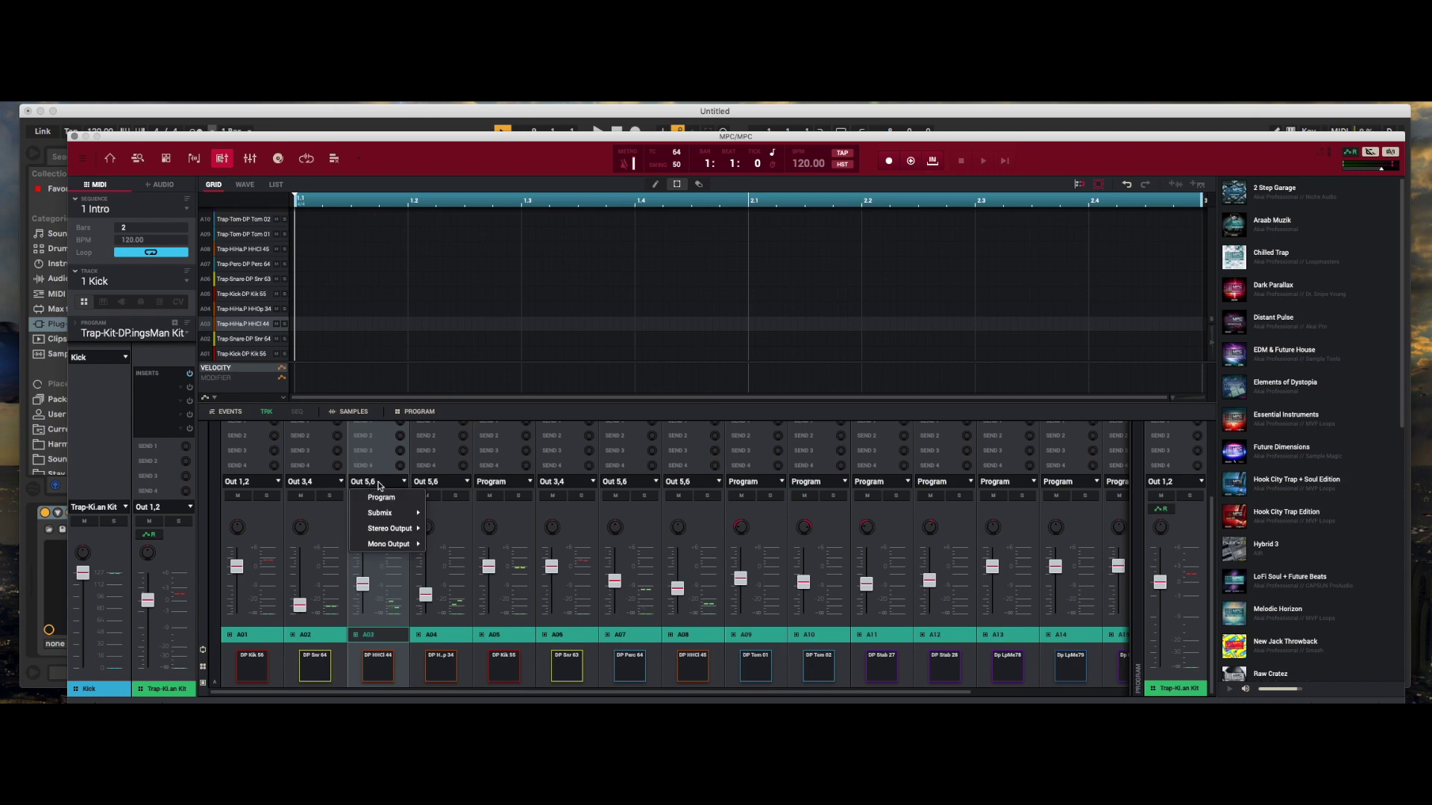
mouse_move(412, 531)
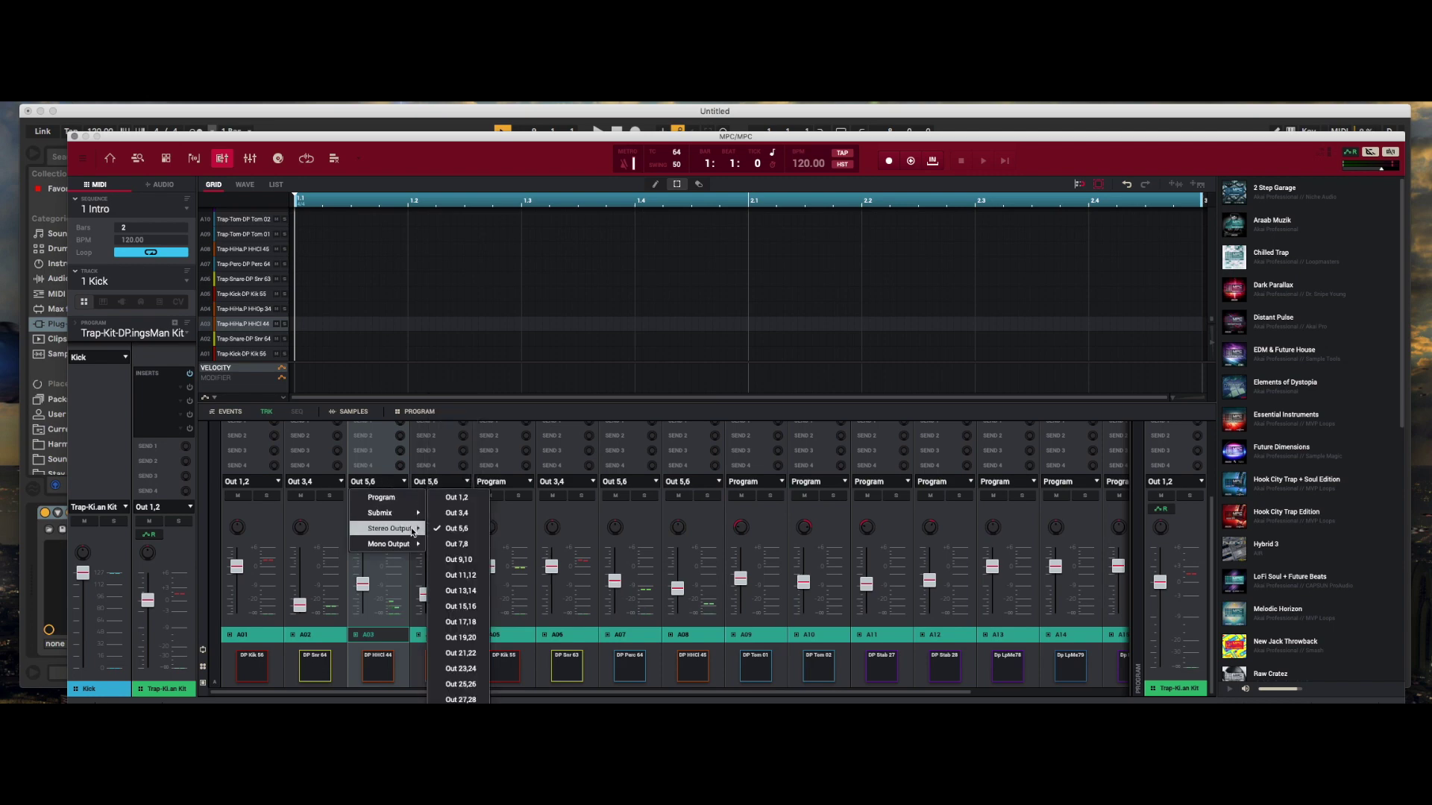
click(464, 532)
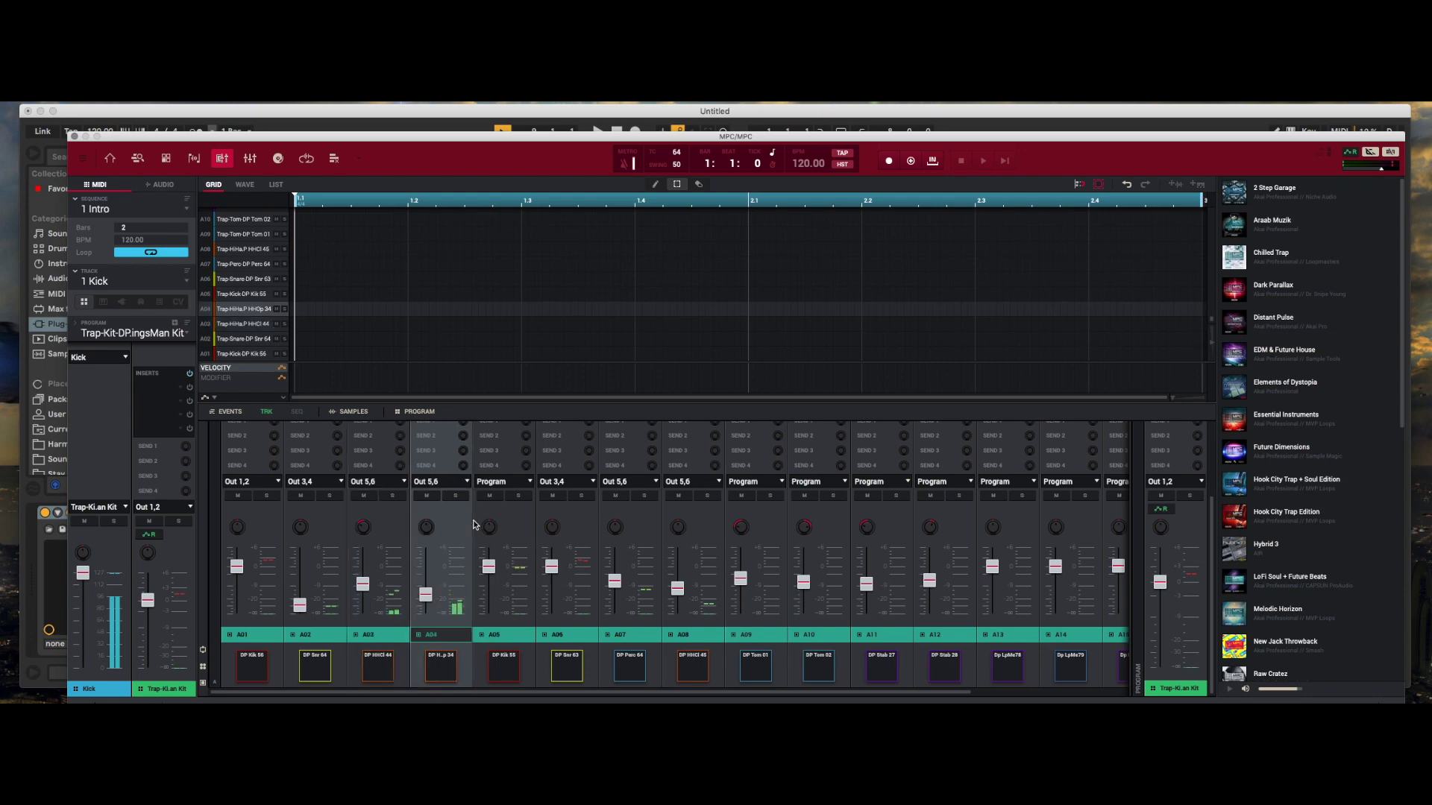
mouse_move(485, 537)
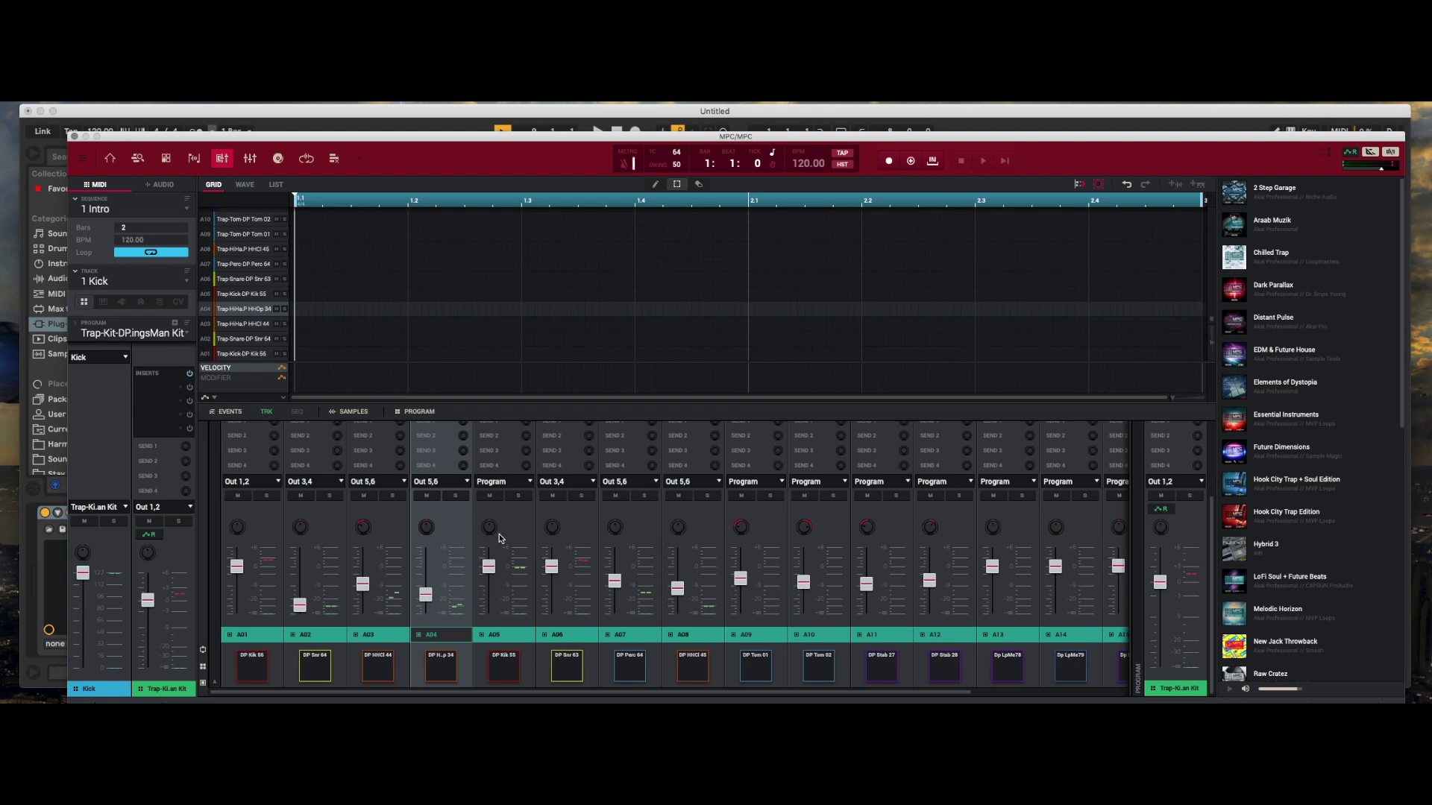
click(73, 137)
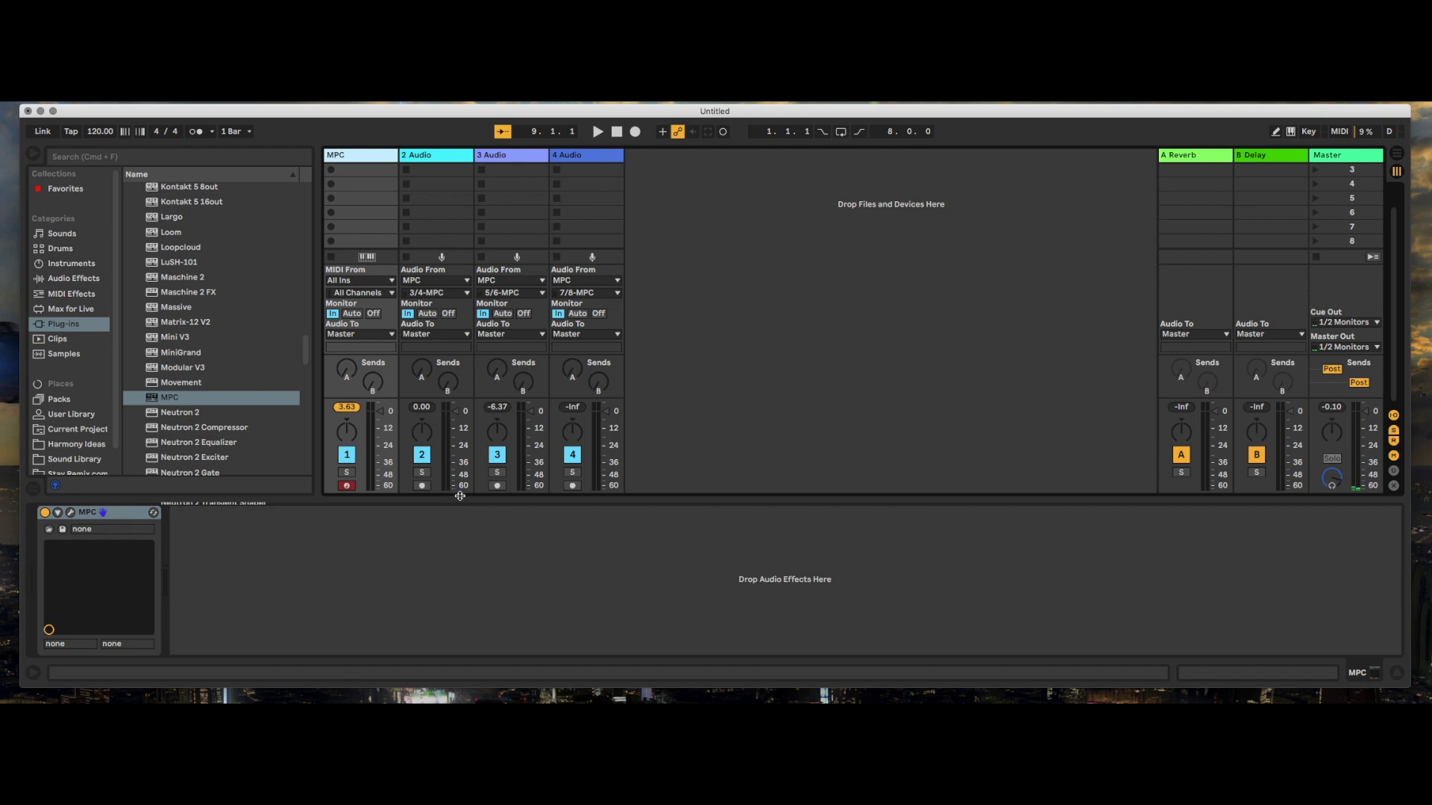
Collapse the device area and rename the MPC track to Kick.
drag(460, 496, 463, 539)
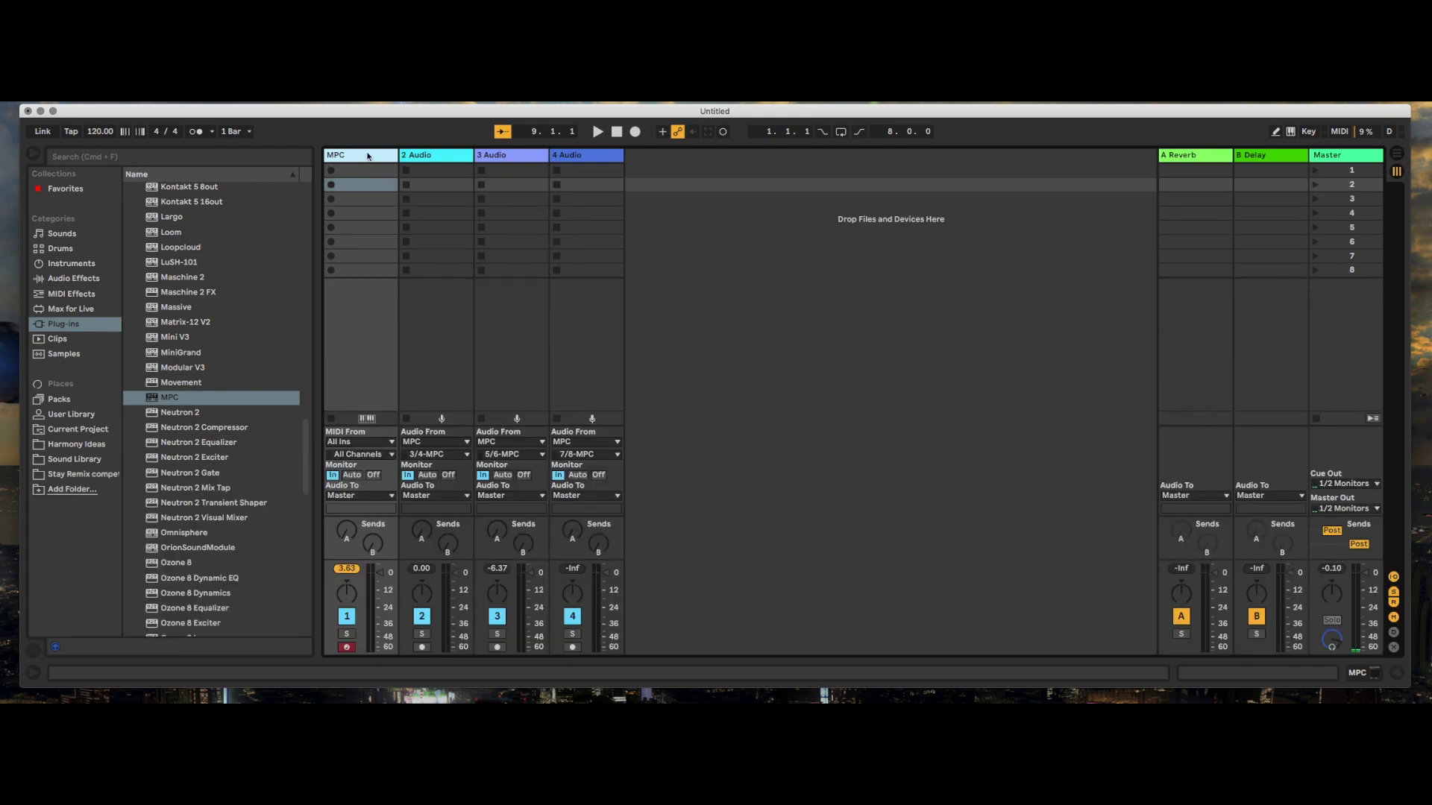
key(shift+Right)
key(shift+Right)
key(shift+Right)
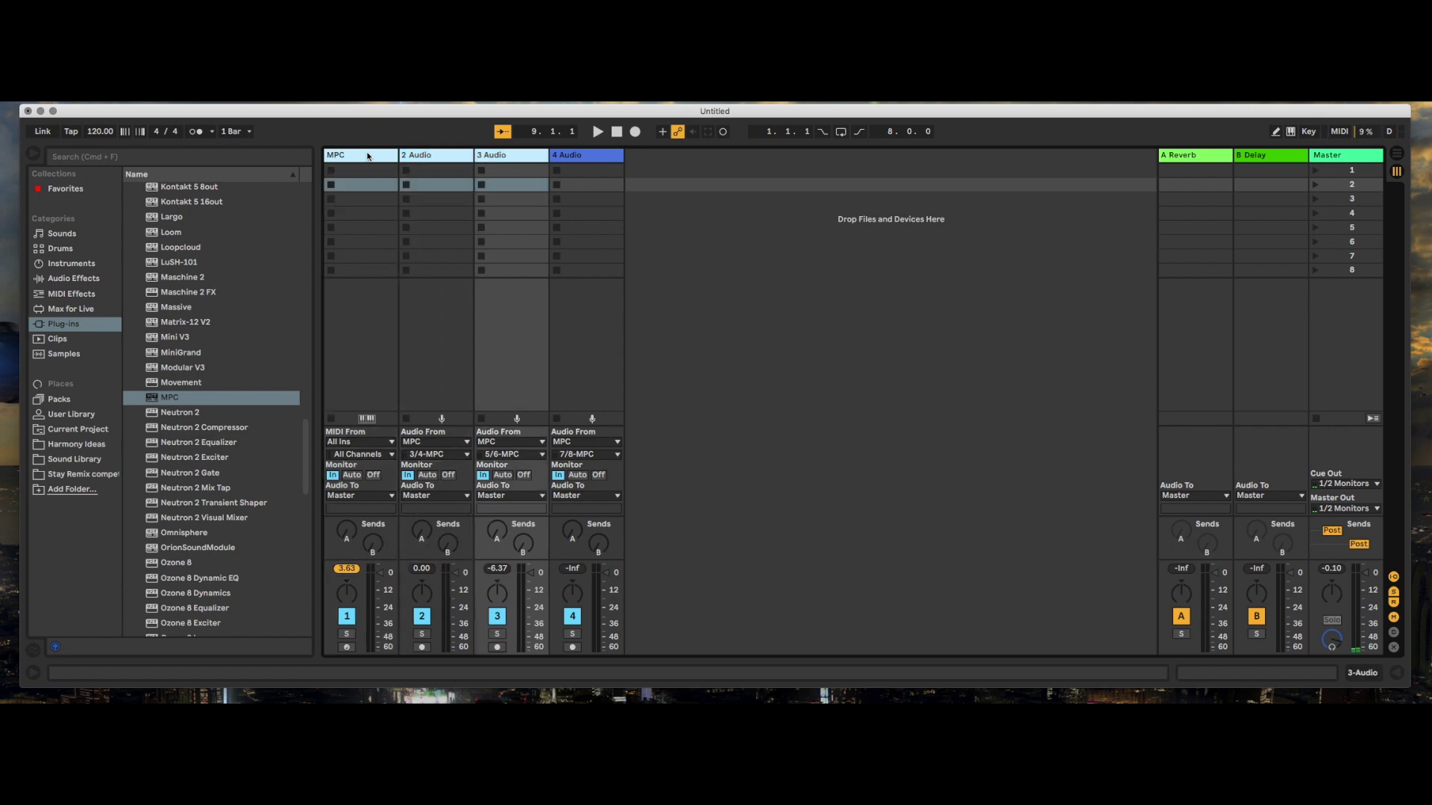
right_click(369, 157)
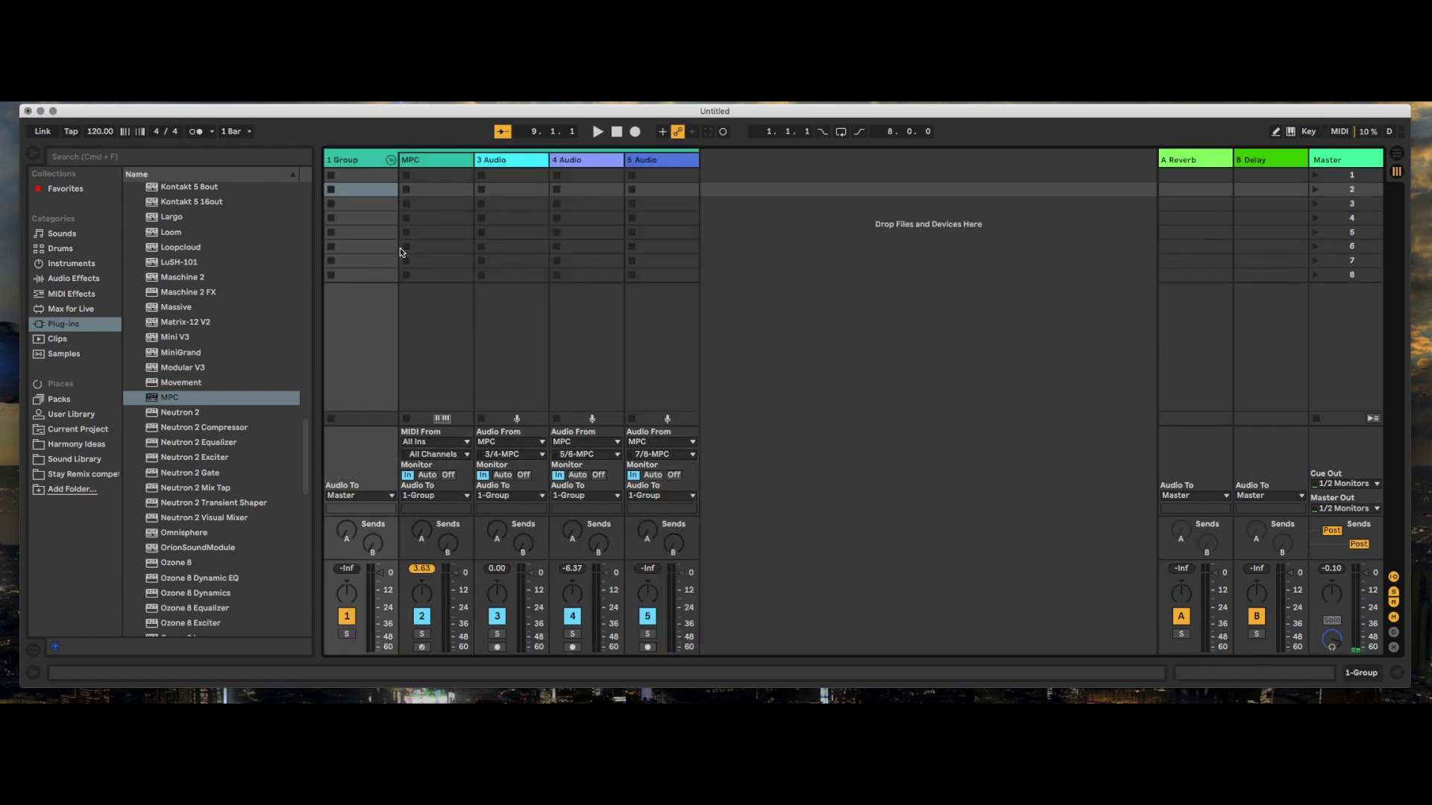
double_click(411, 162)
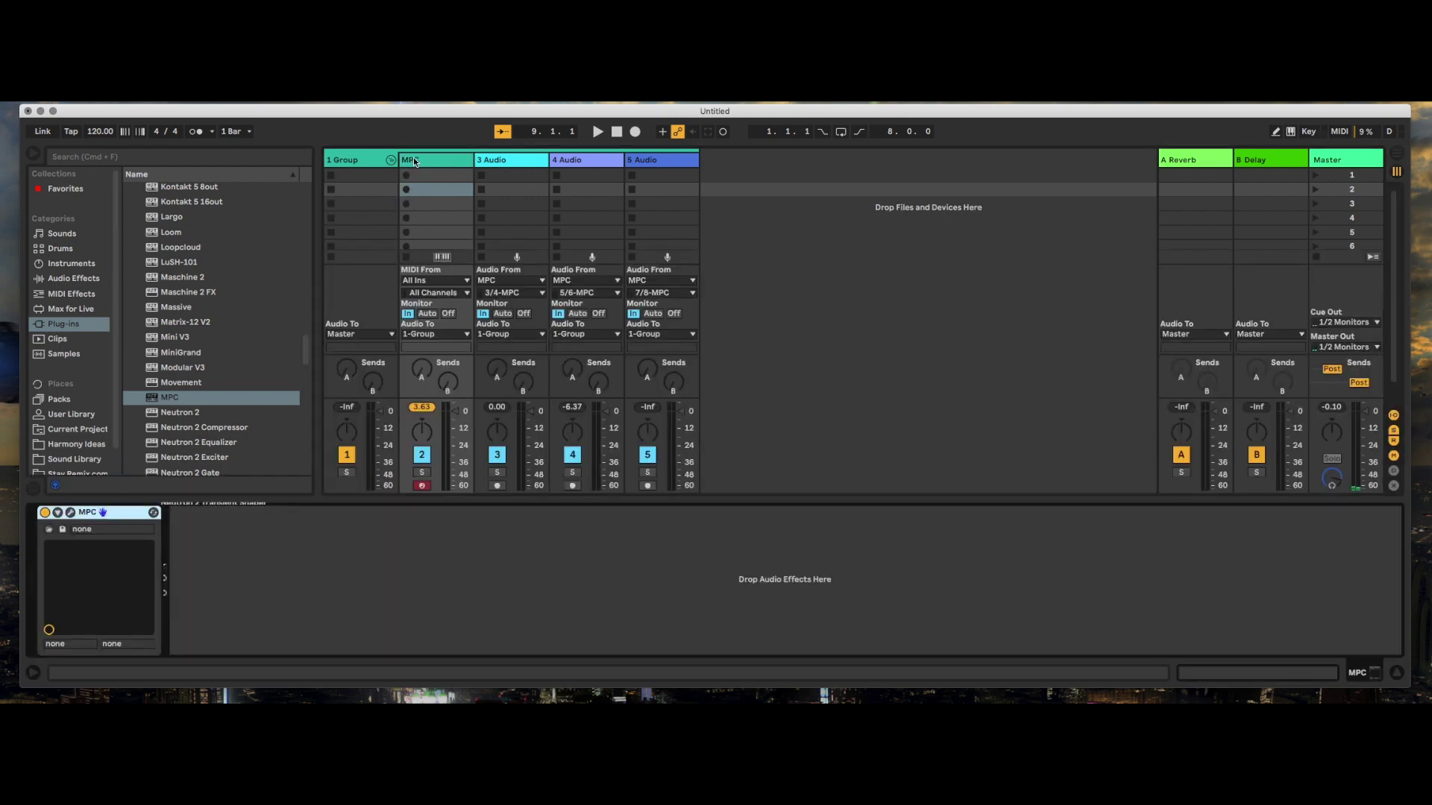
right_click(426, 163)
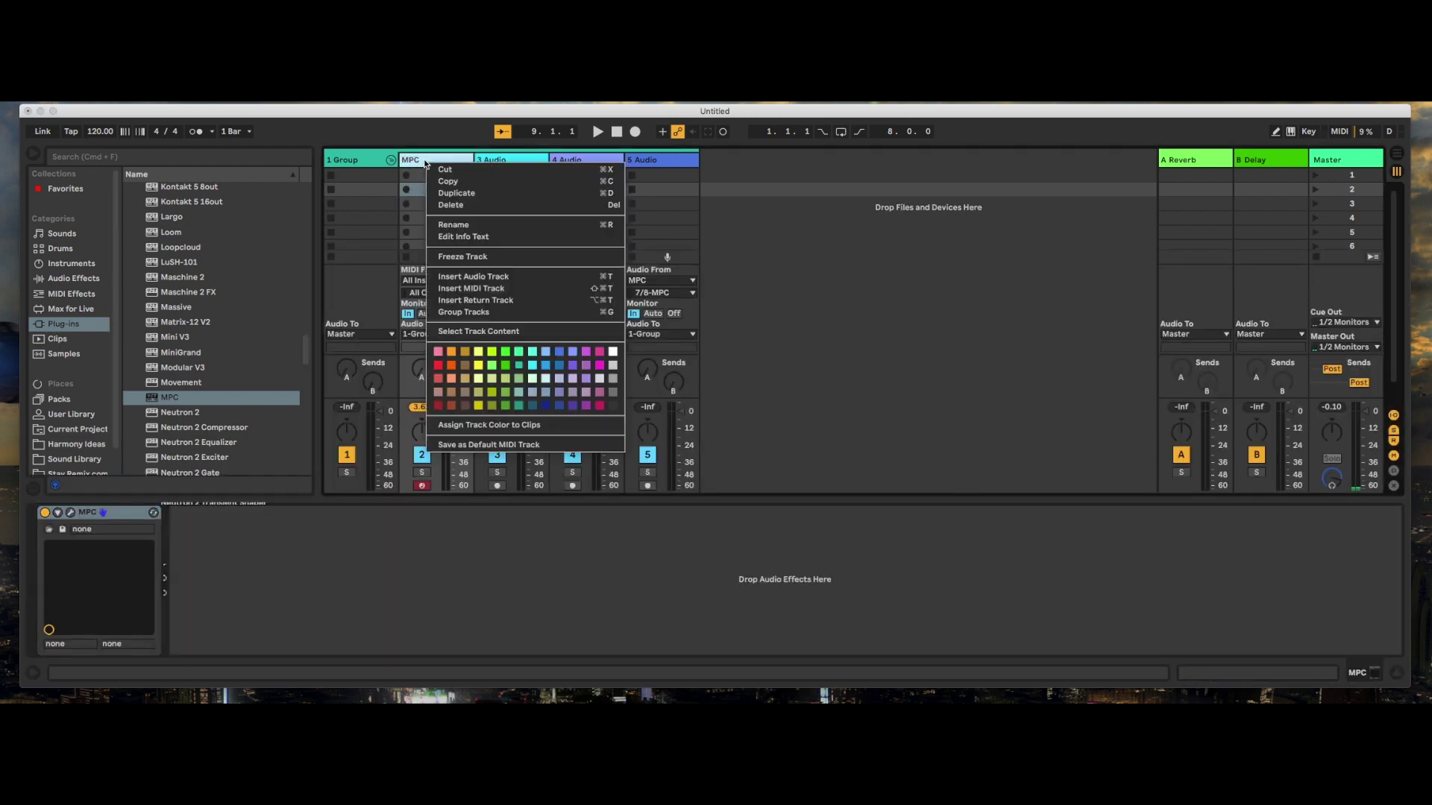
click(463, 227)
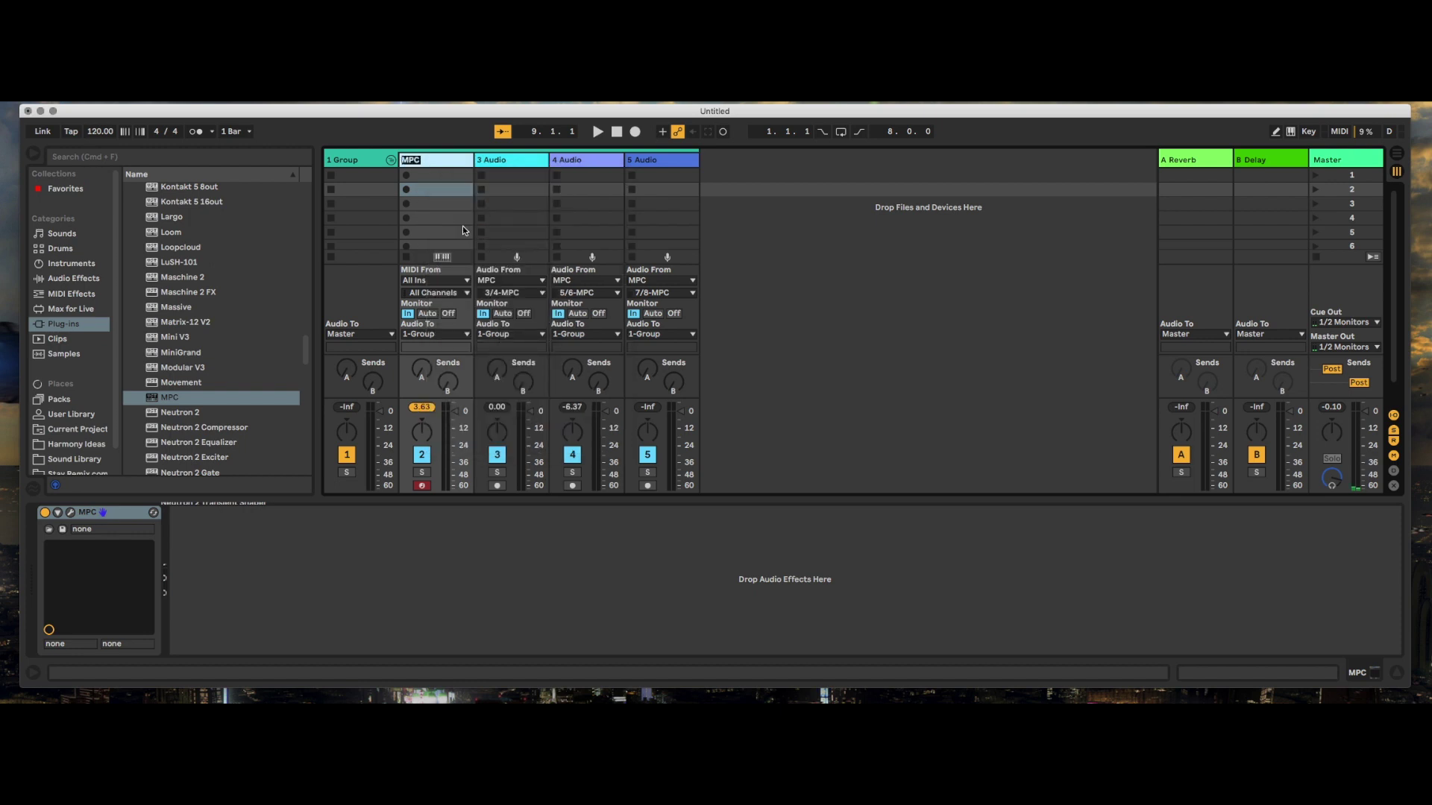
text(Kick)
key(Return)
Rename the third and fourth tracks to Snare and Hats.
click(505, 163)
right_click(506, 165)
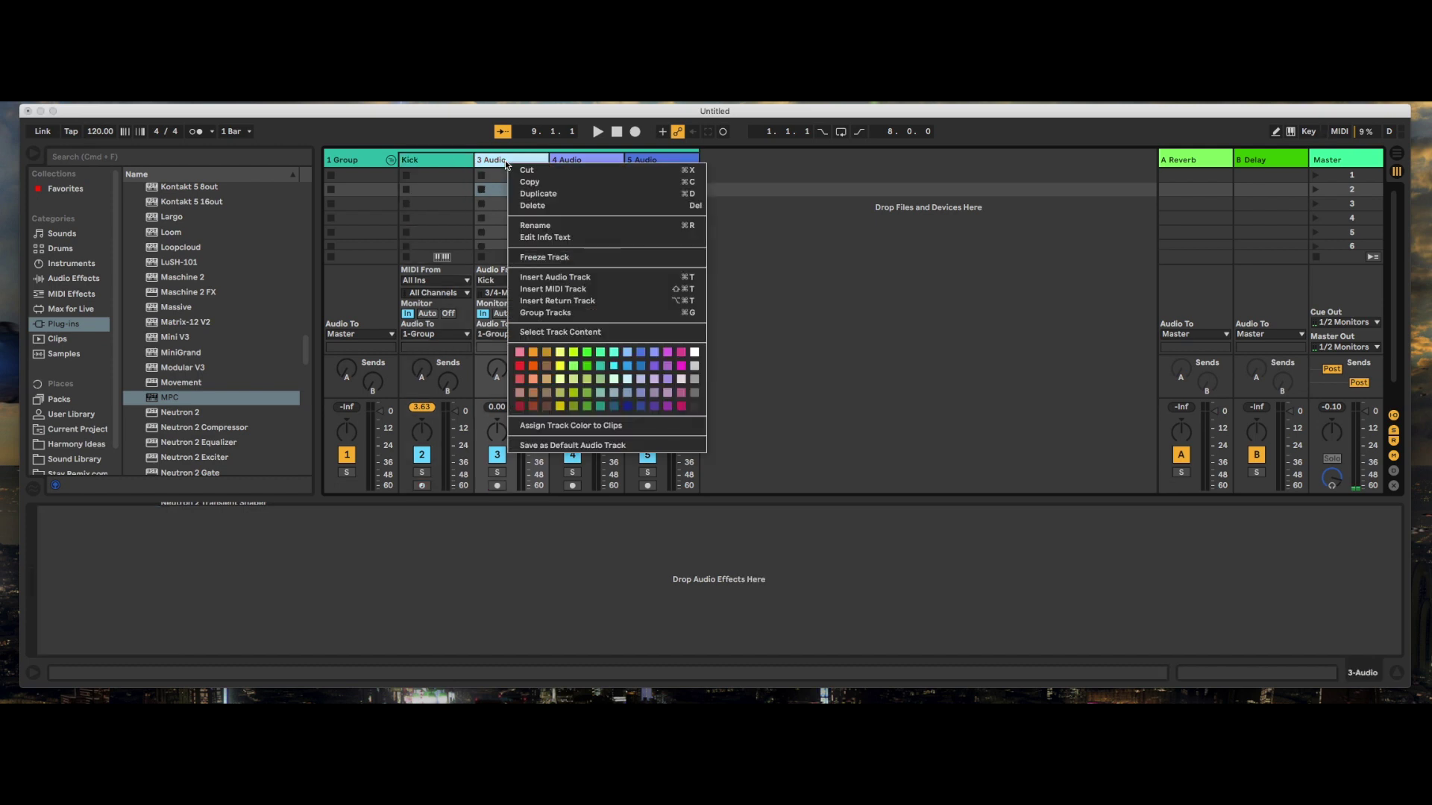
click(524, 227)
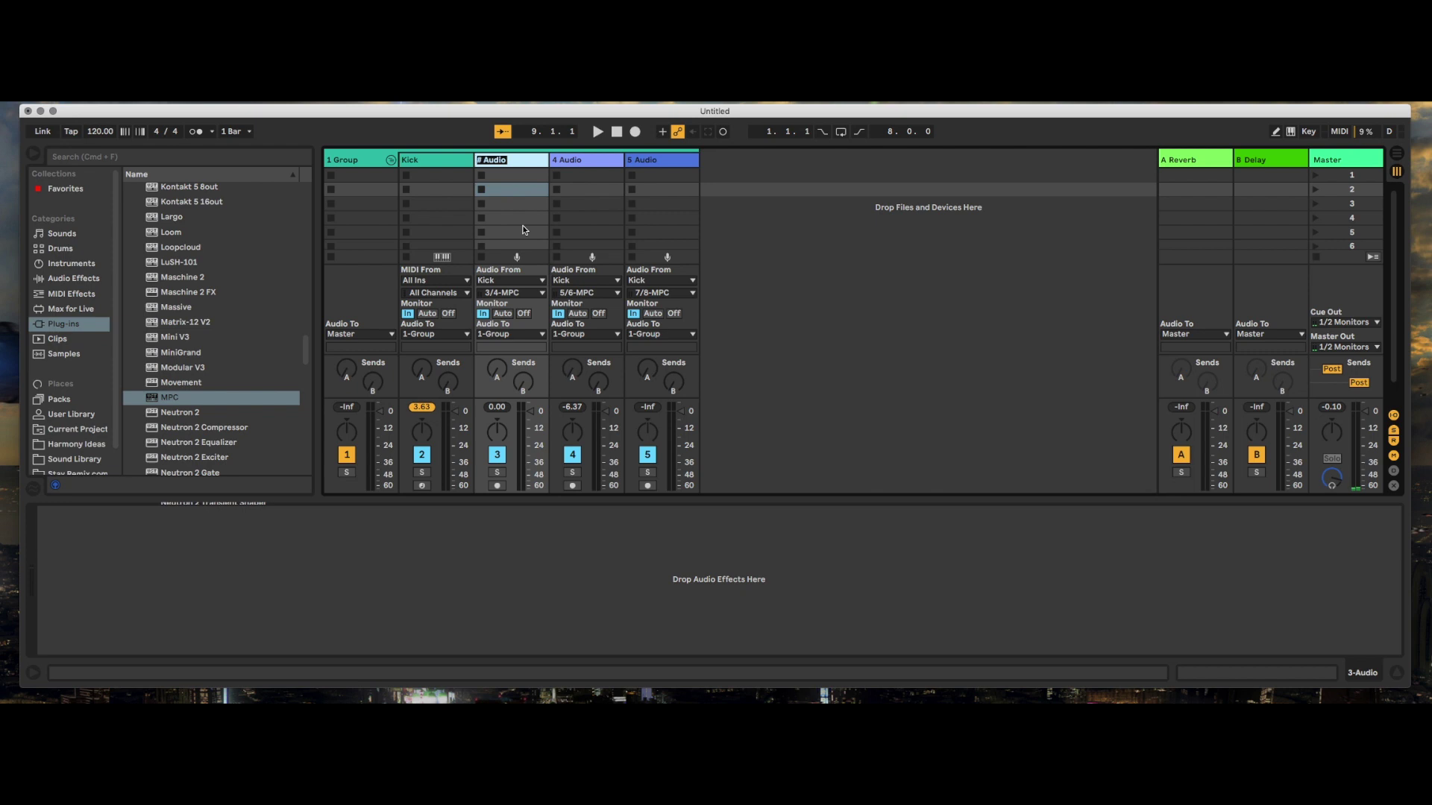
text(Snare)
key(Return)
click(572, 163)
right_click(572, 163)
click(595, 228)
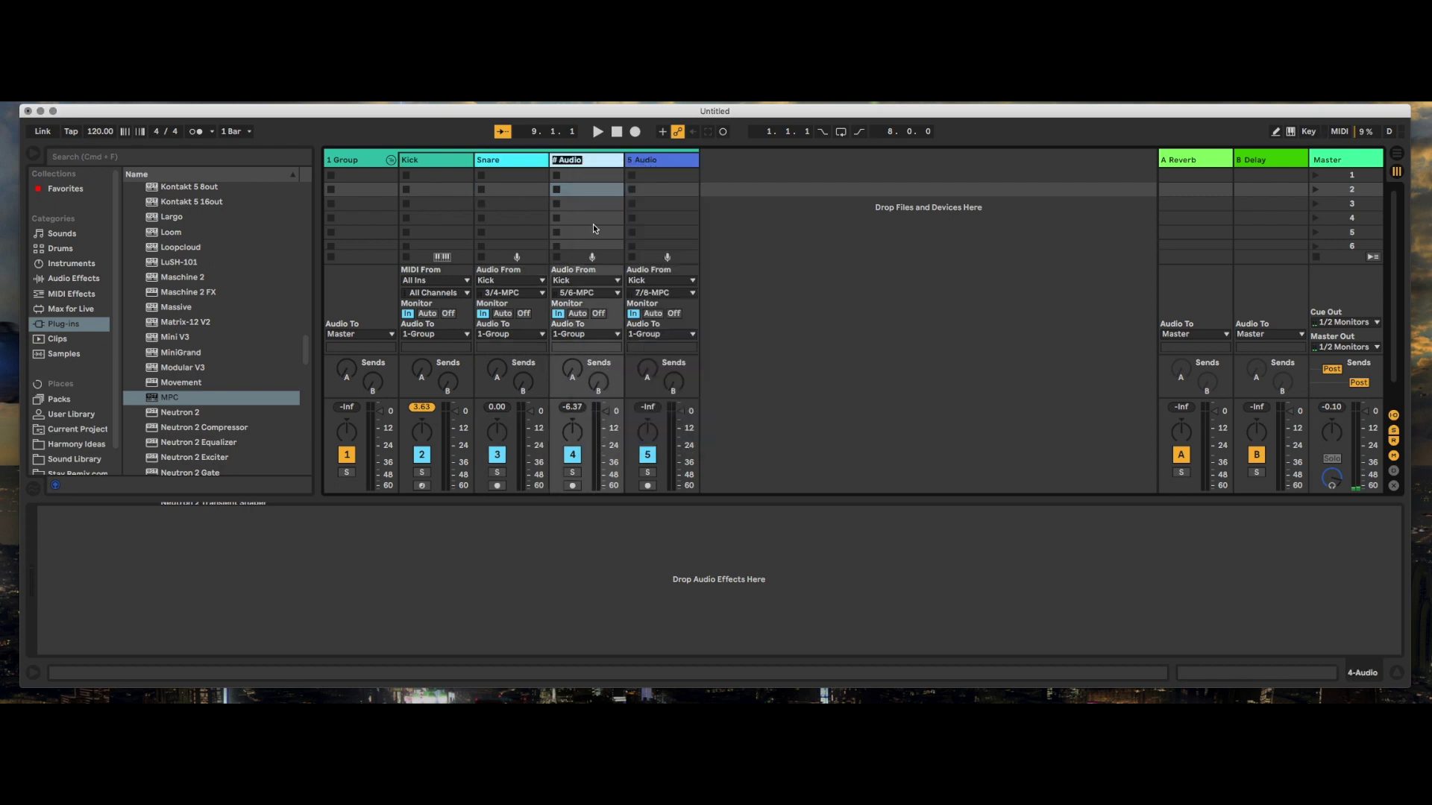
text(Hats)
key(Return)
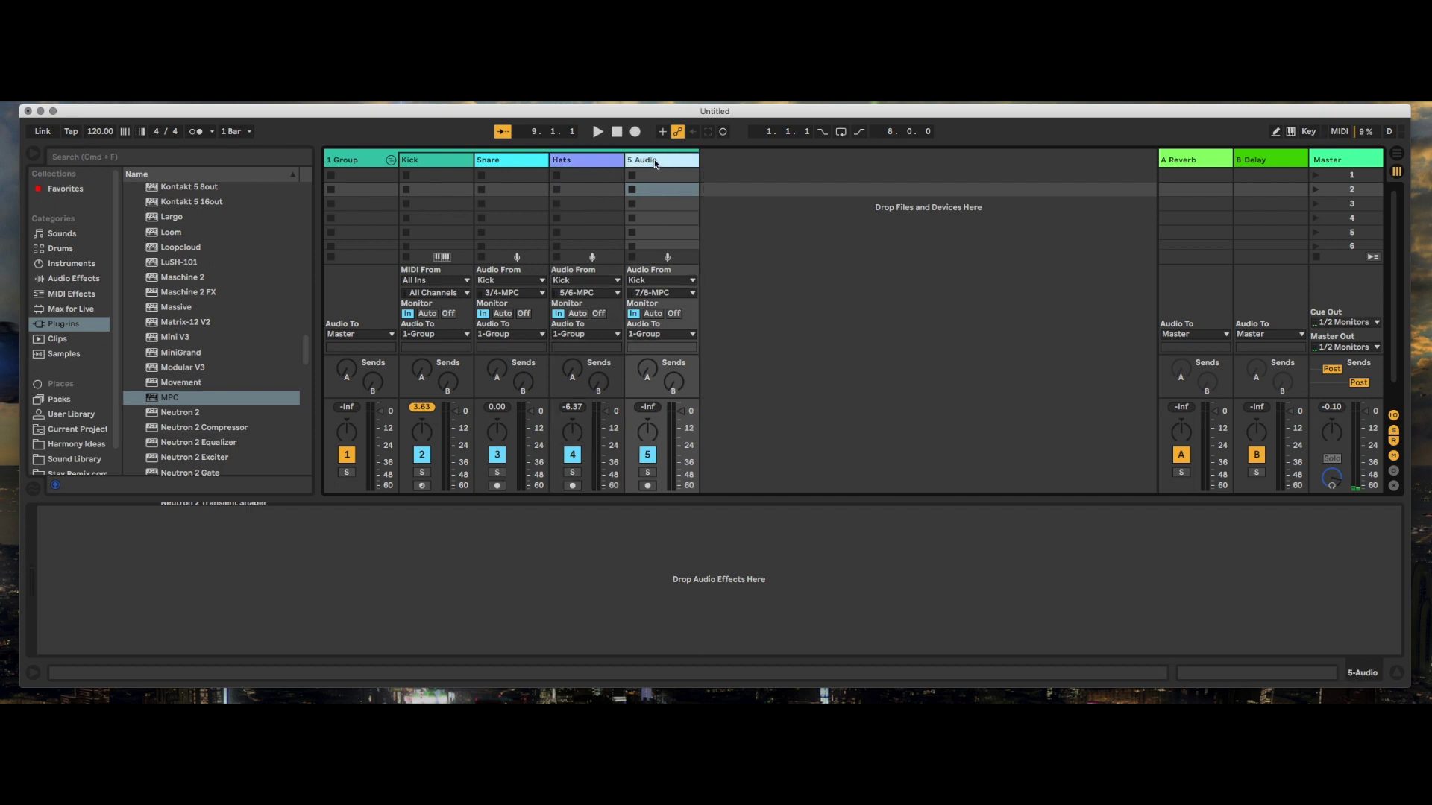
Delete the unused 5 Audio track and select Kick.
right_click(654, 161)
click(677, 206)
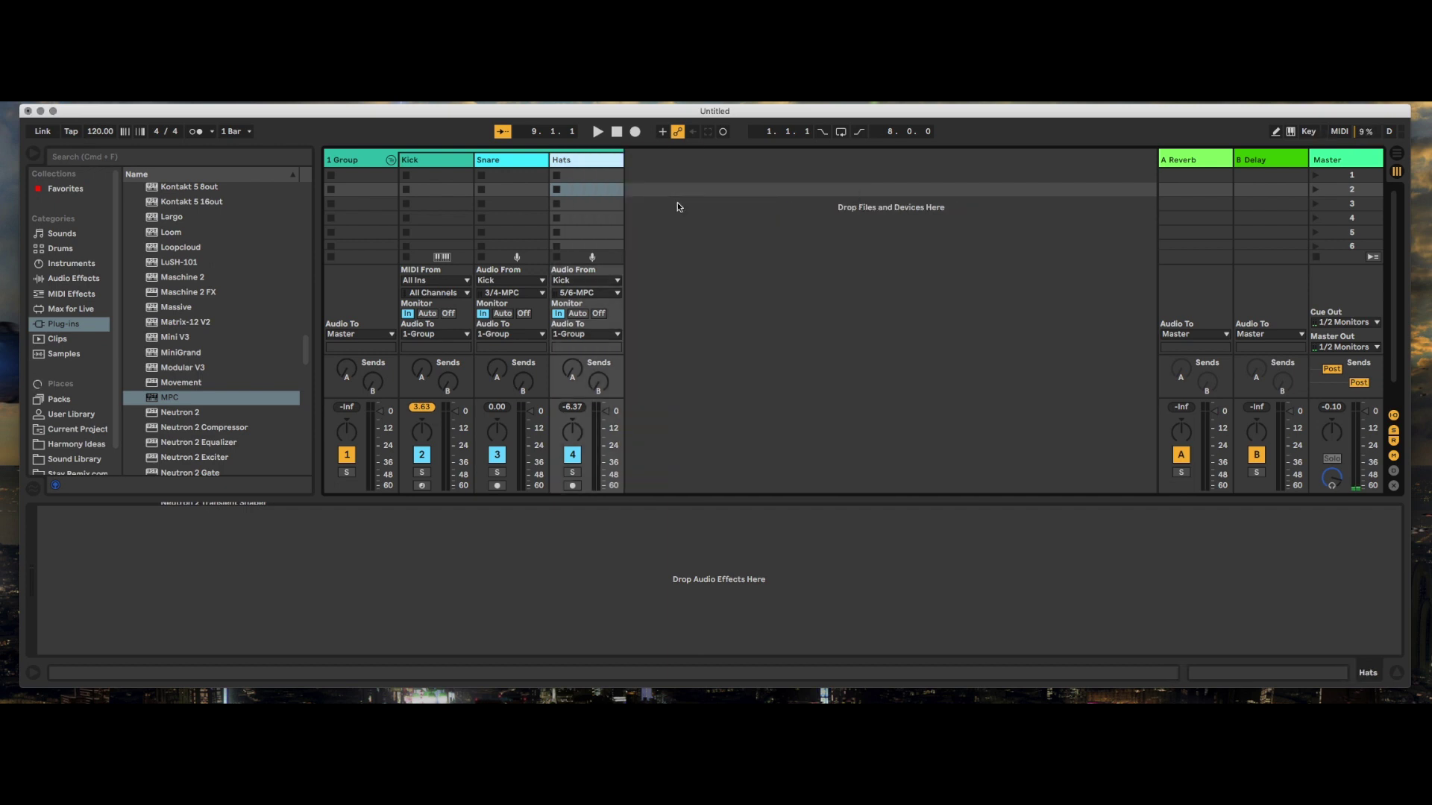
click(425, 161)
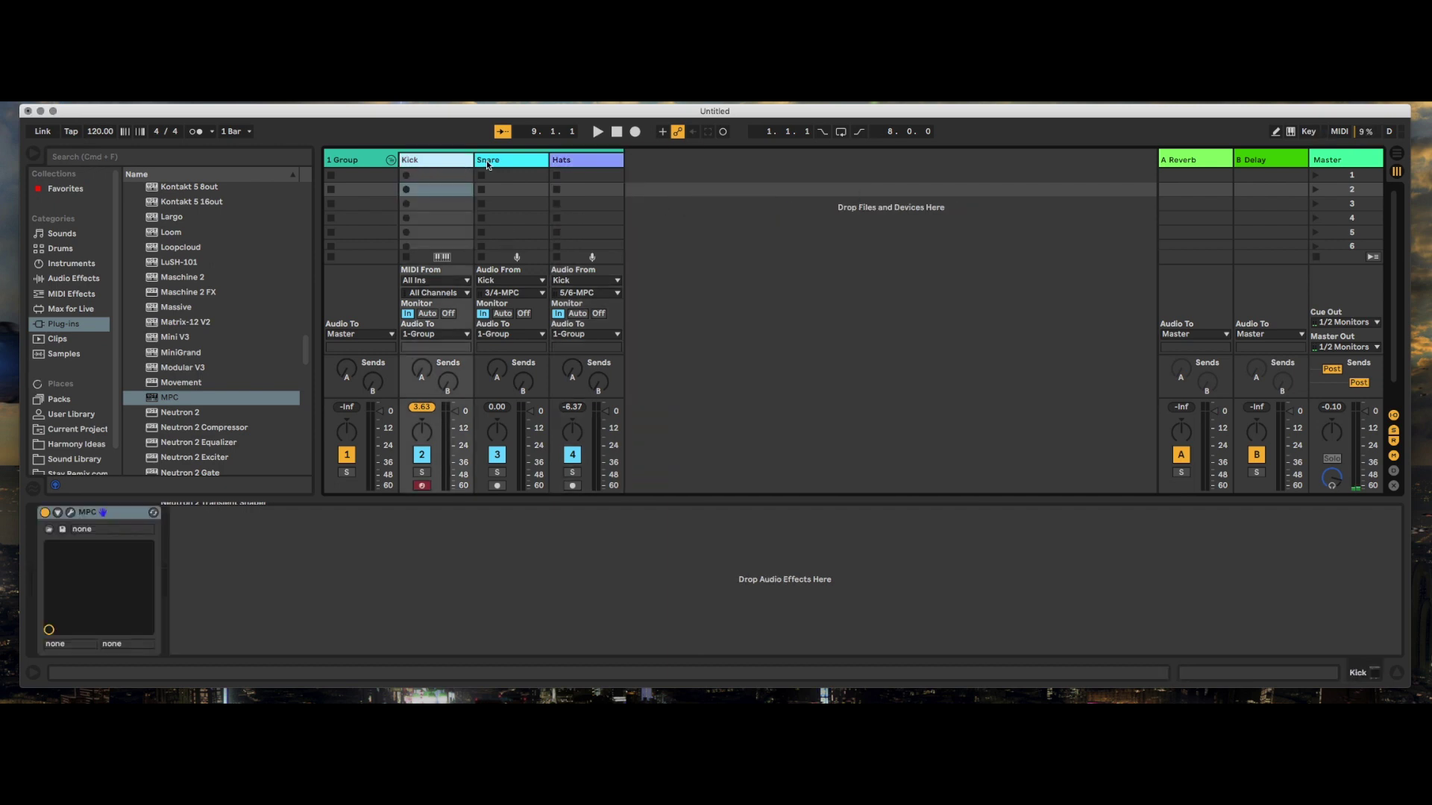
Select Kick, Snare and Hats and rename the group track, mistyped as 'MOPC Drums'.
click(486, 159)
click(589, 162)
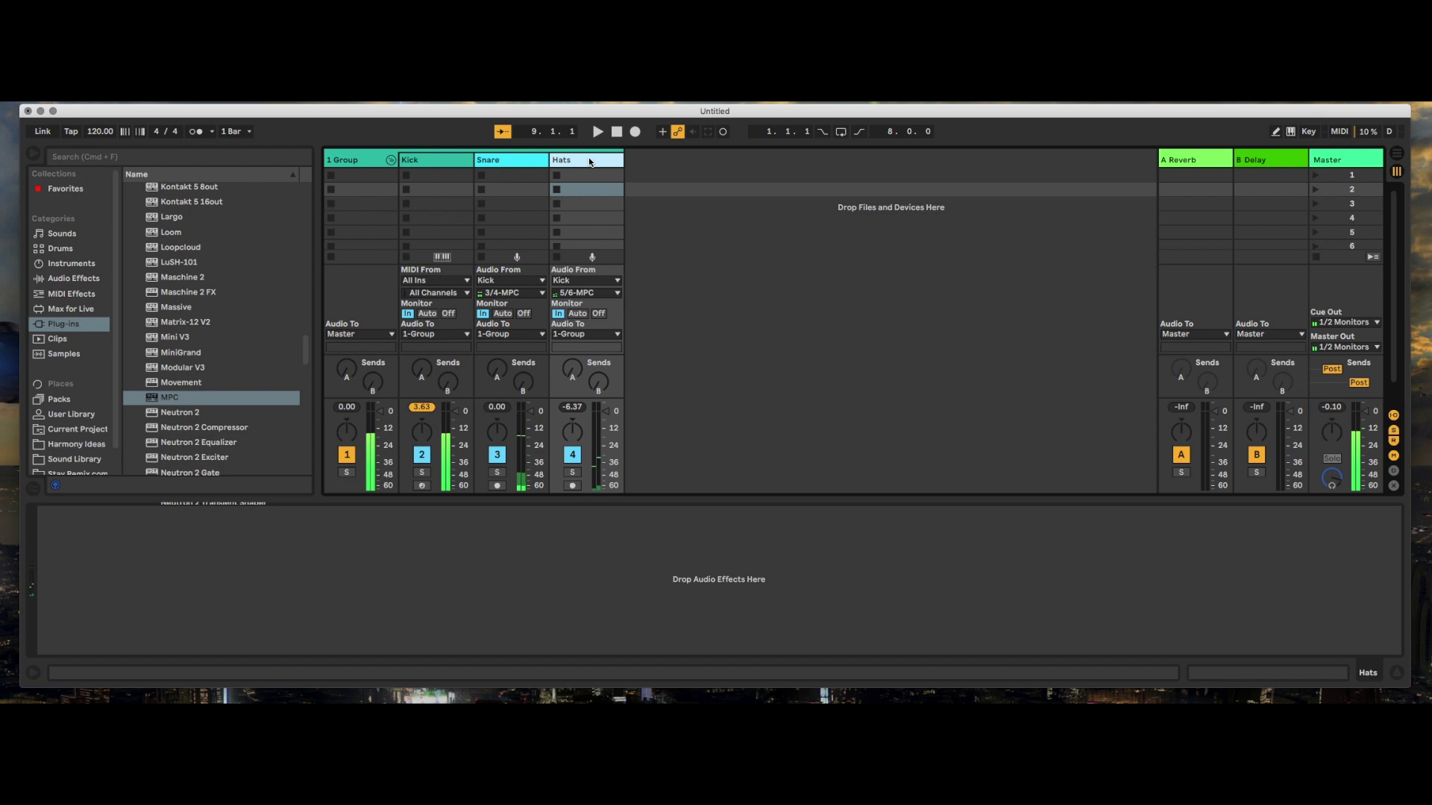
click(337, 162)
right_click(338, 163)
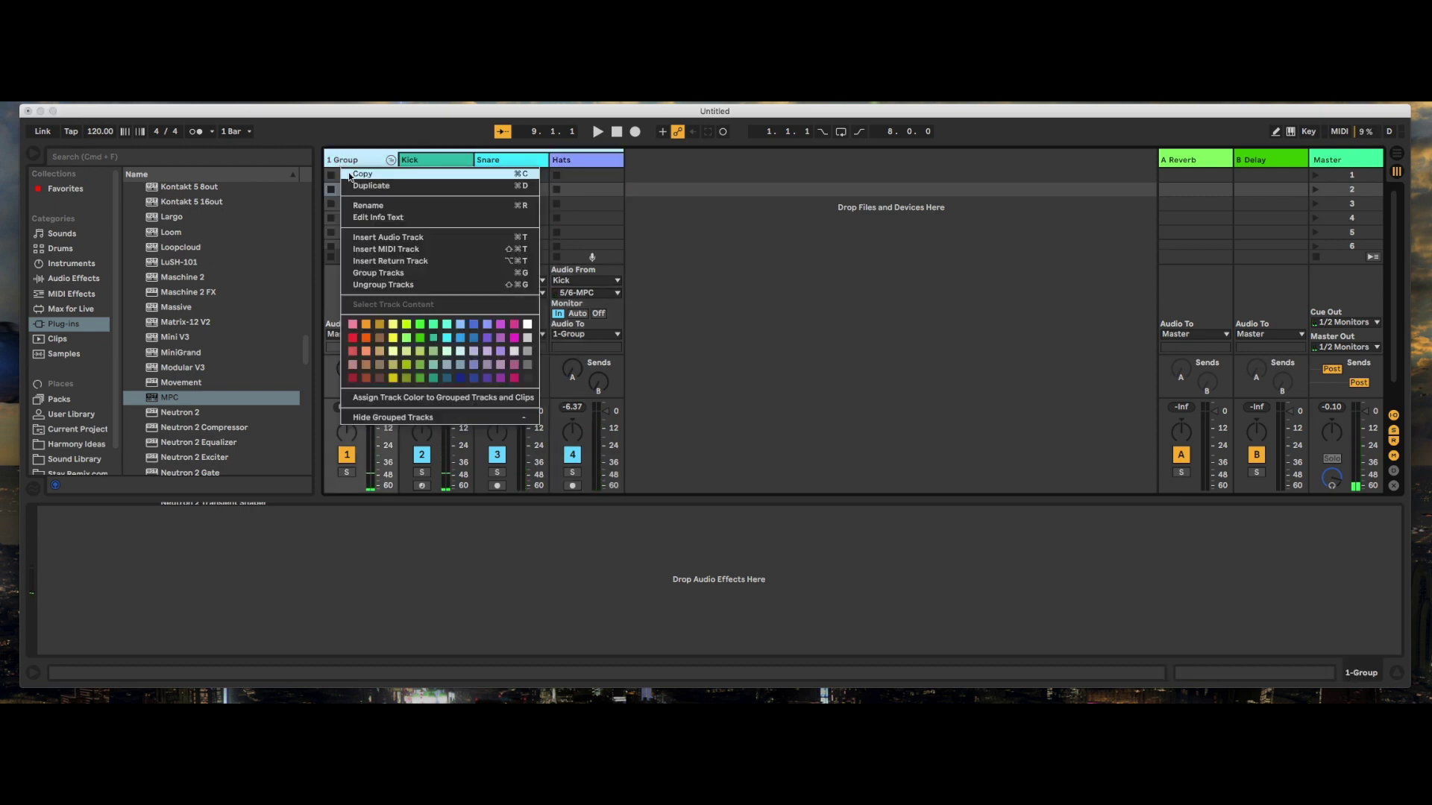
click(366, 205)
text(MOP)
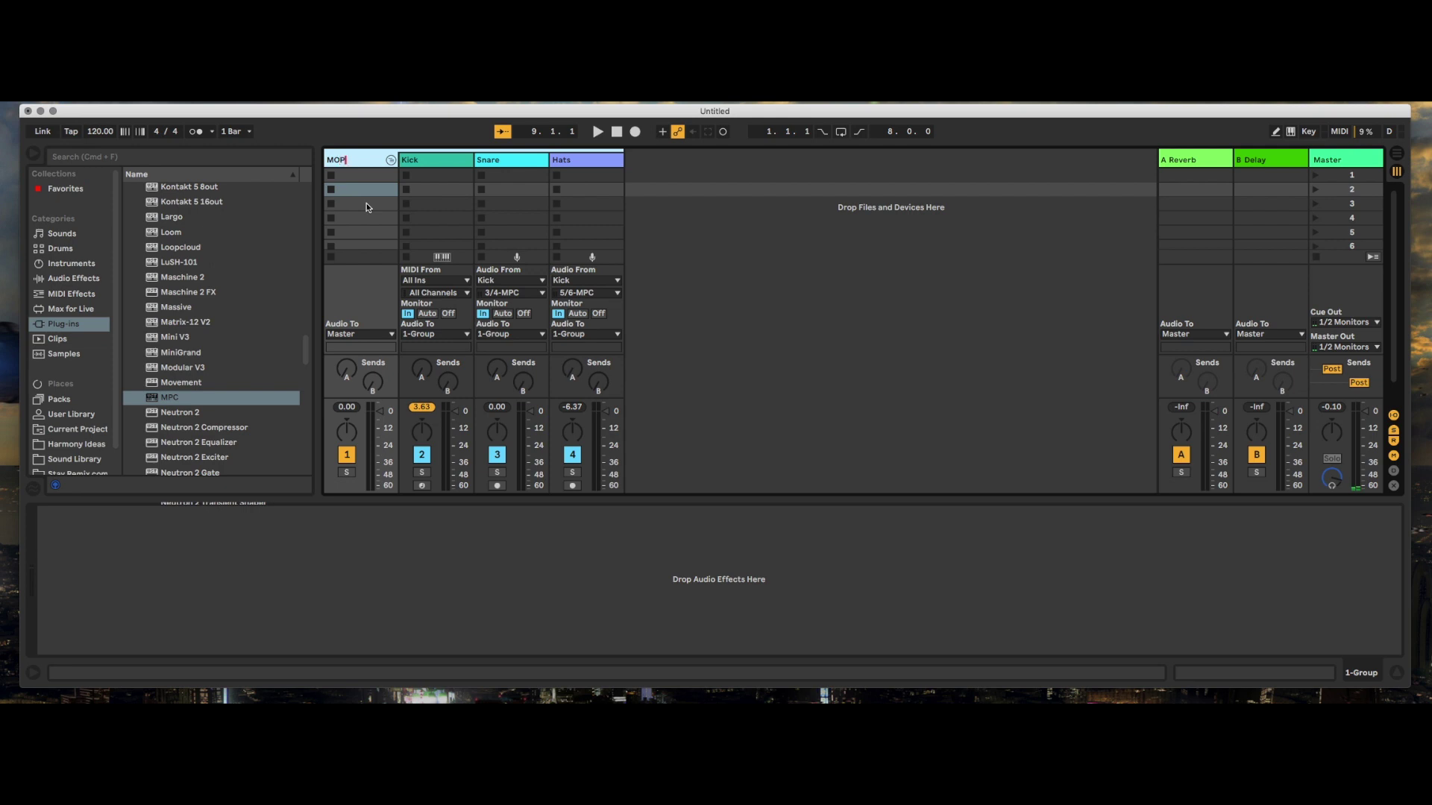
text(C Drums)
key(Return)
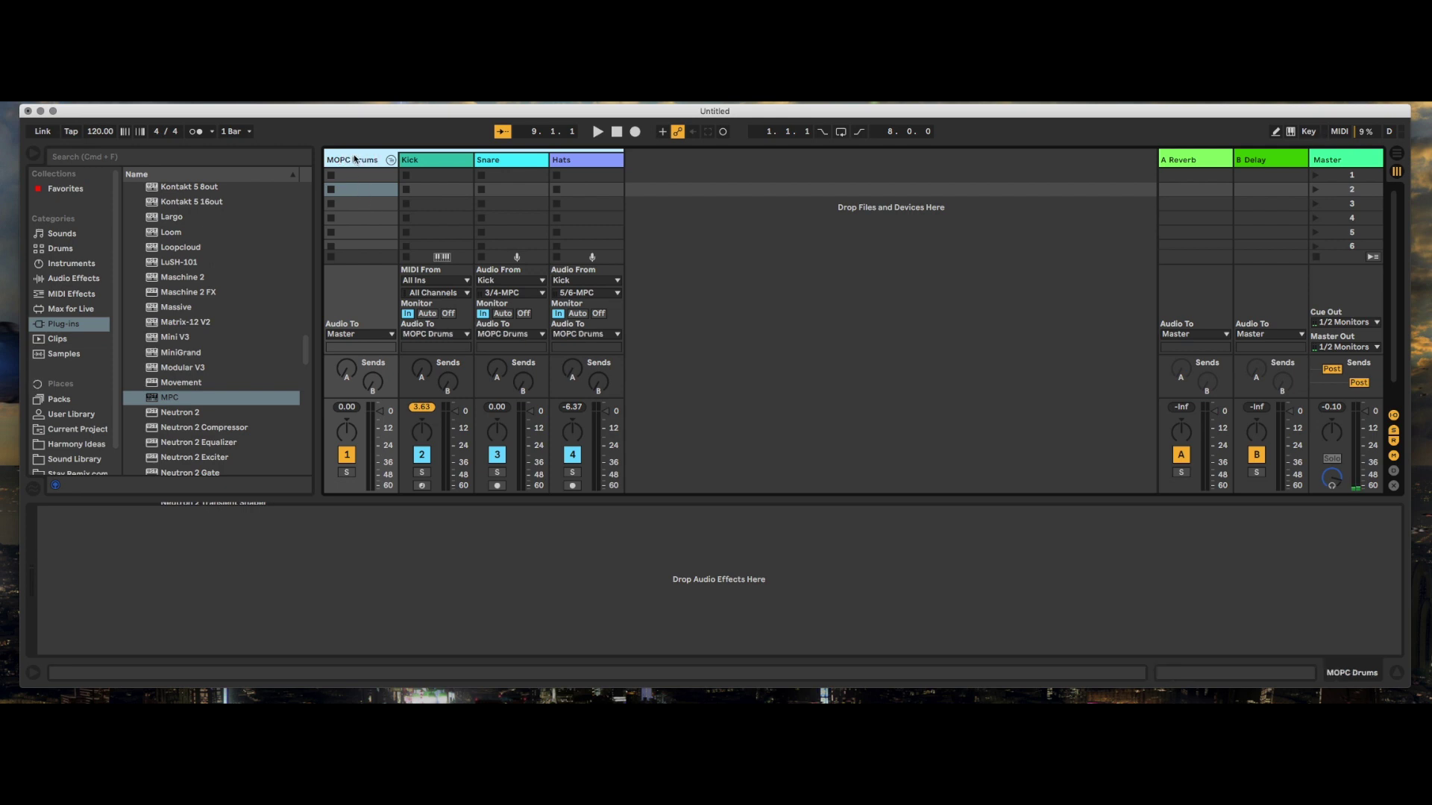
Correct the group name to 'MPC Drums' and fold the group.
right_click(355, 162)
click(369, 203)
text(M)
text(PC Drums)
key(Return)
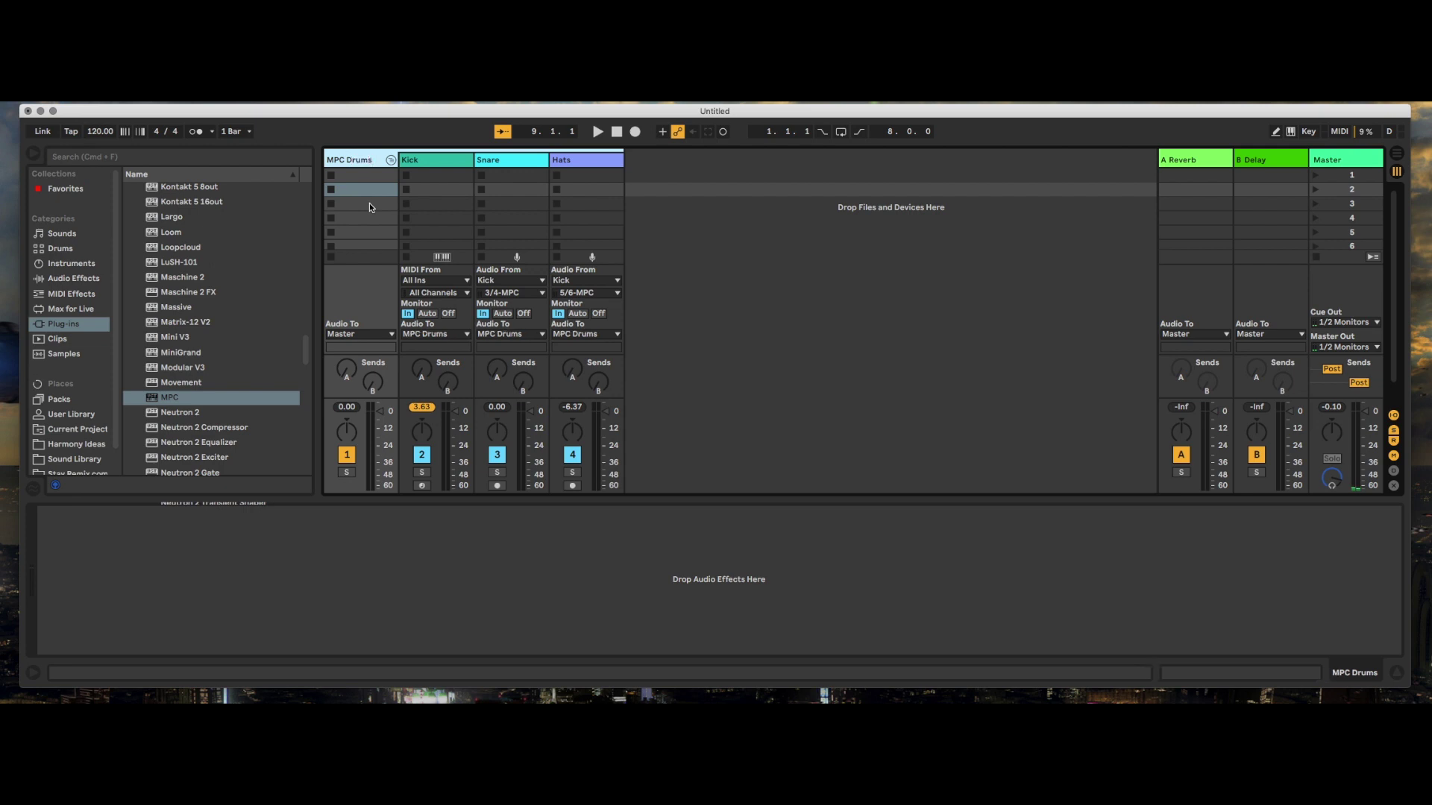
click(390, 158)
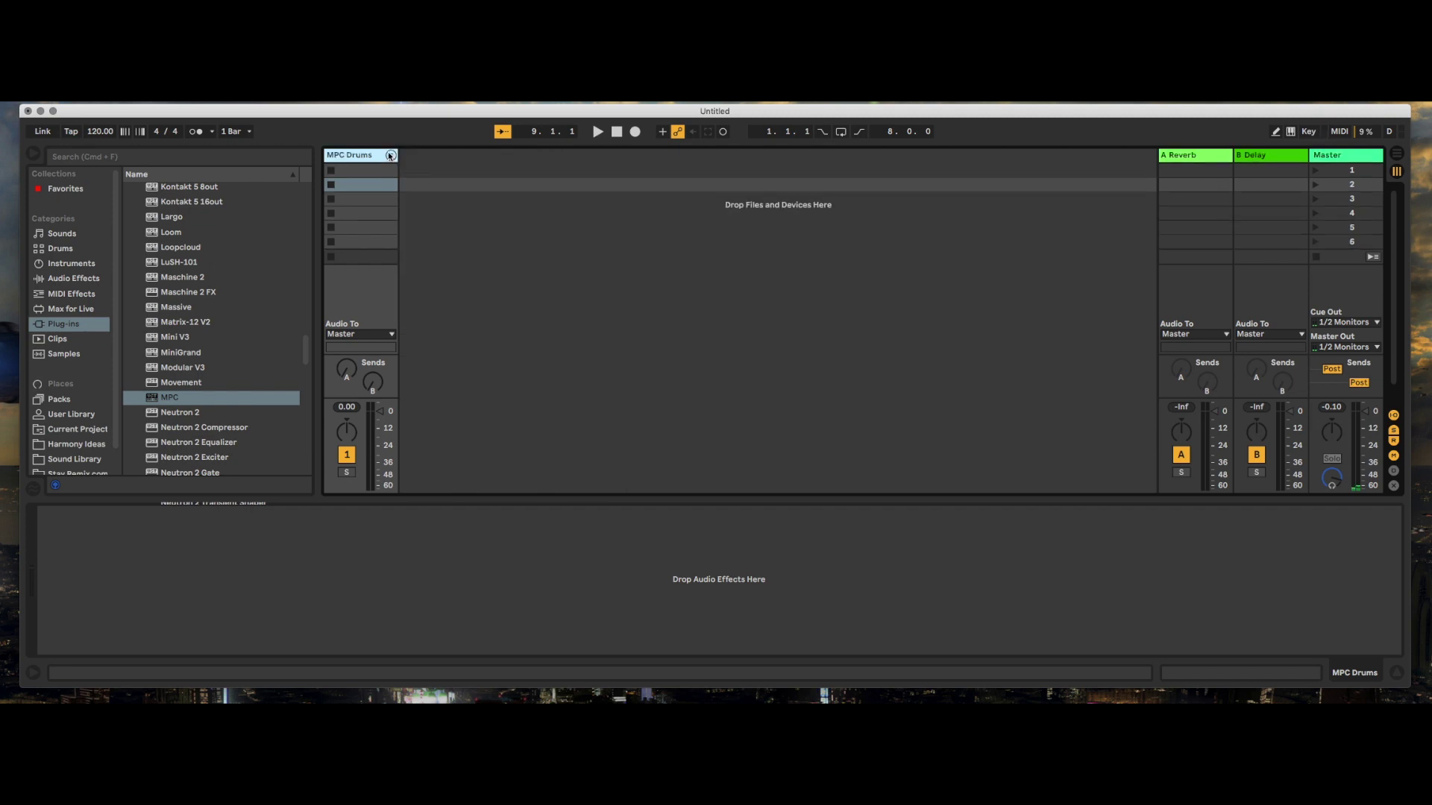
Unfold the MPC Drums group to reveal Kick, Snare and Hats, then select the Kick track.
click(390, 155)
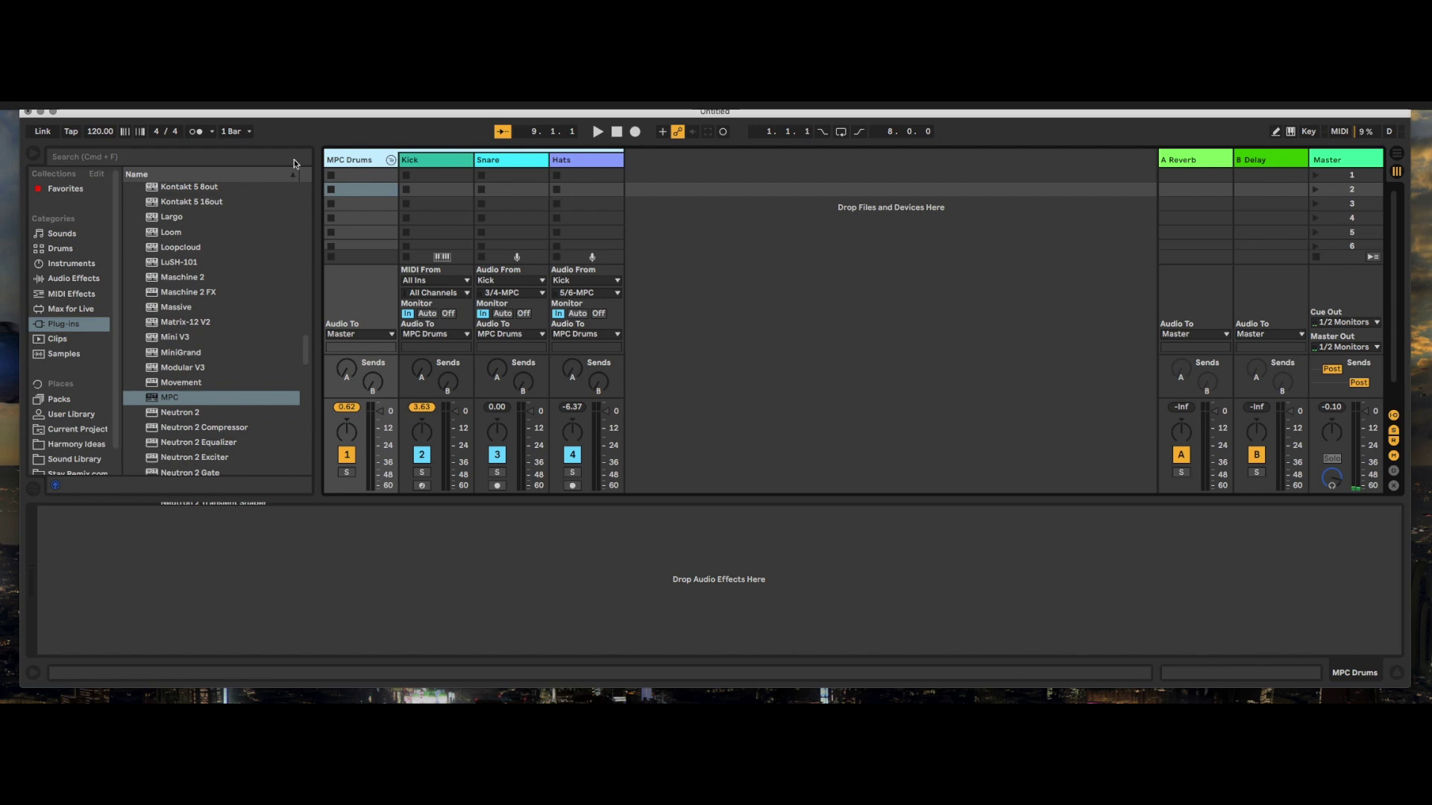
click(676, 204)
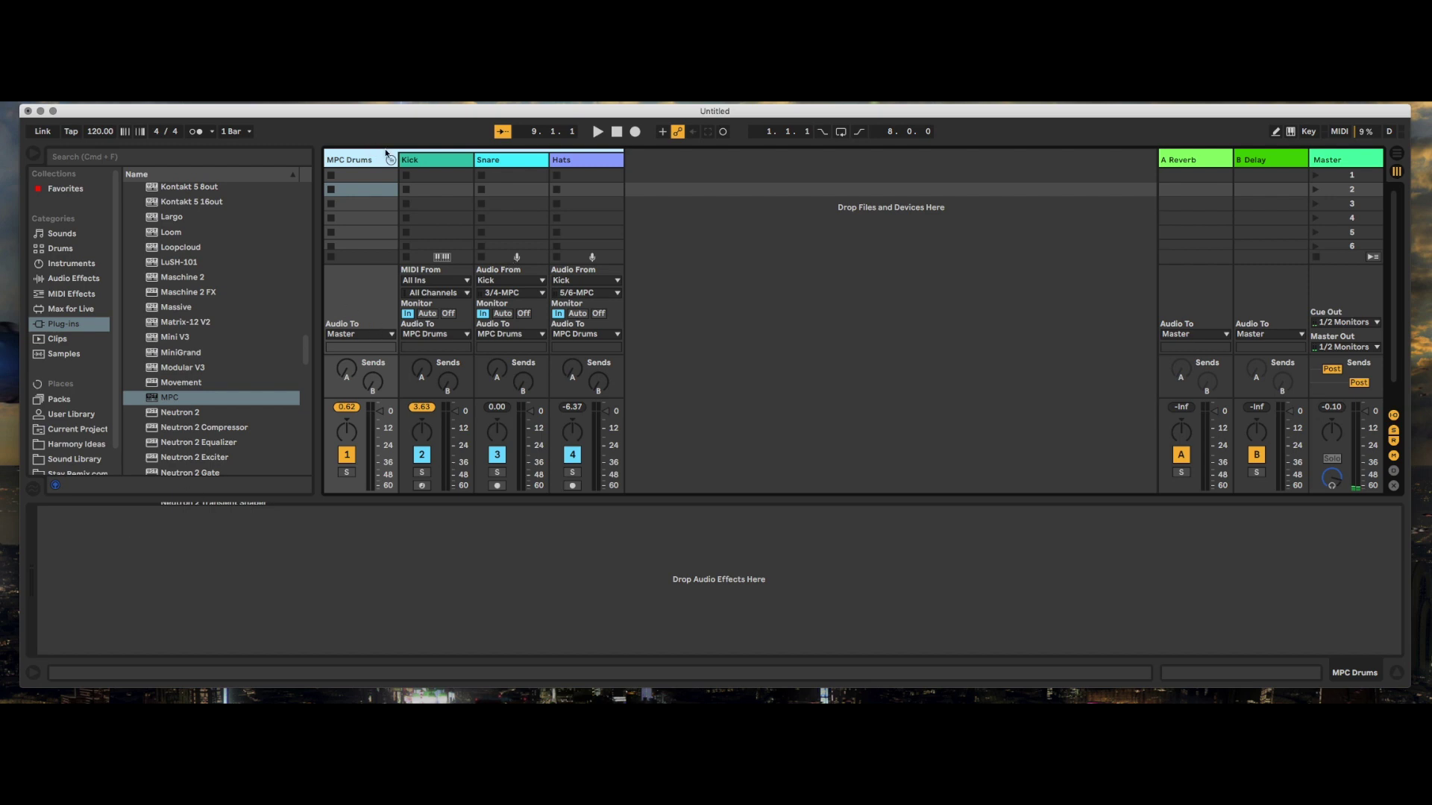
click(425, 162)
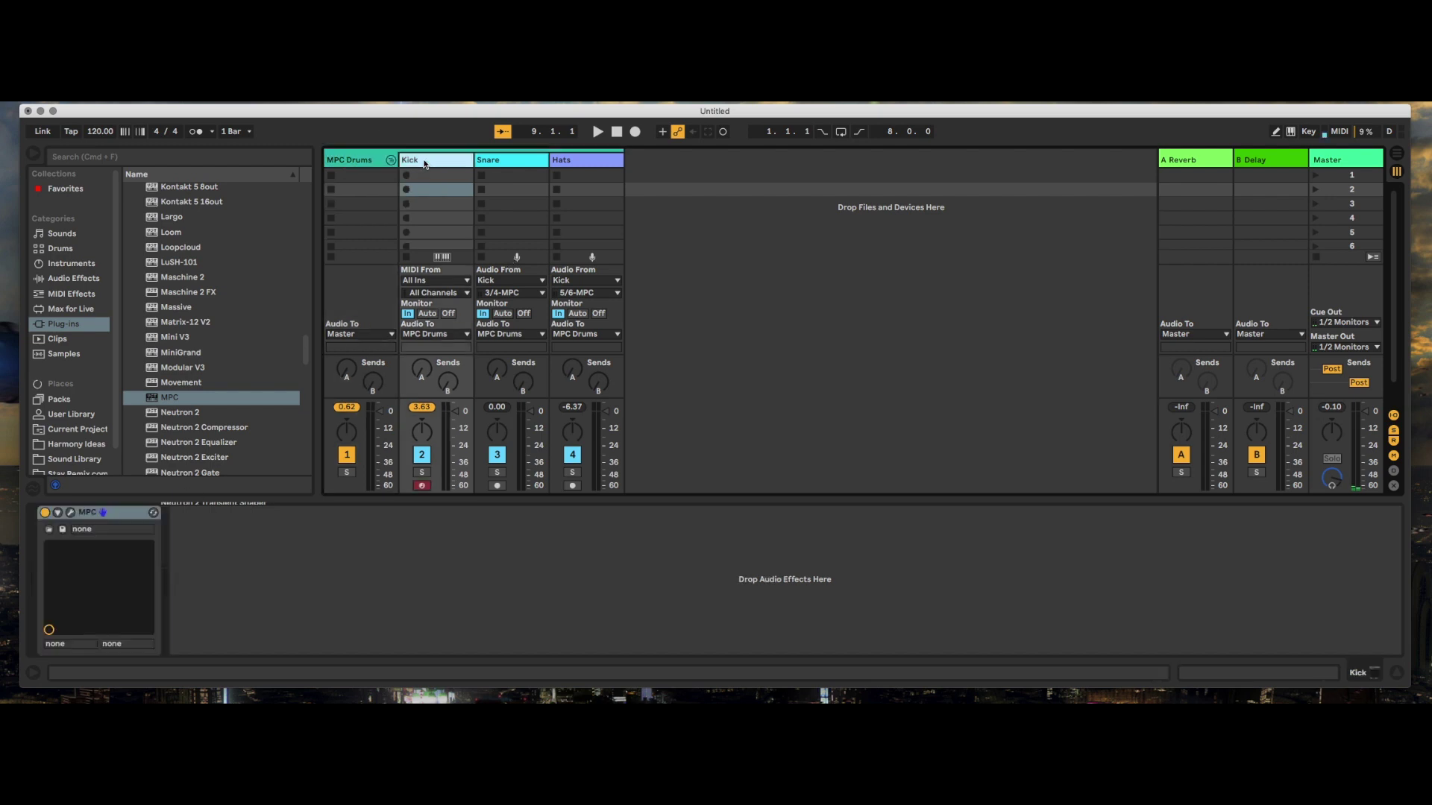
Open the Kick track's MPC plug-in window to view its sequence and mixer, then close it.
click(71, 513)
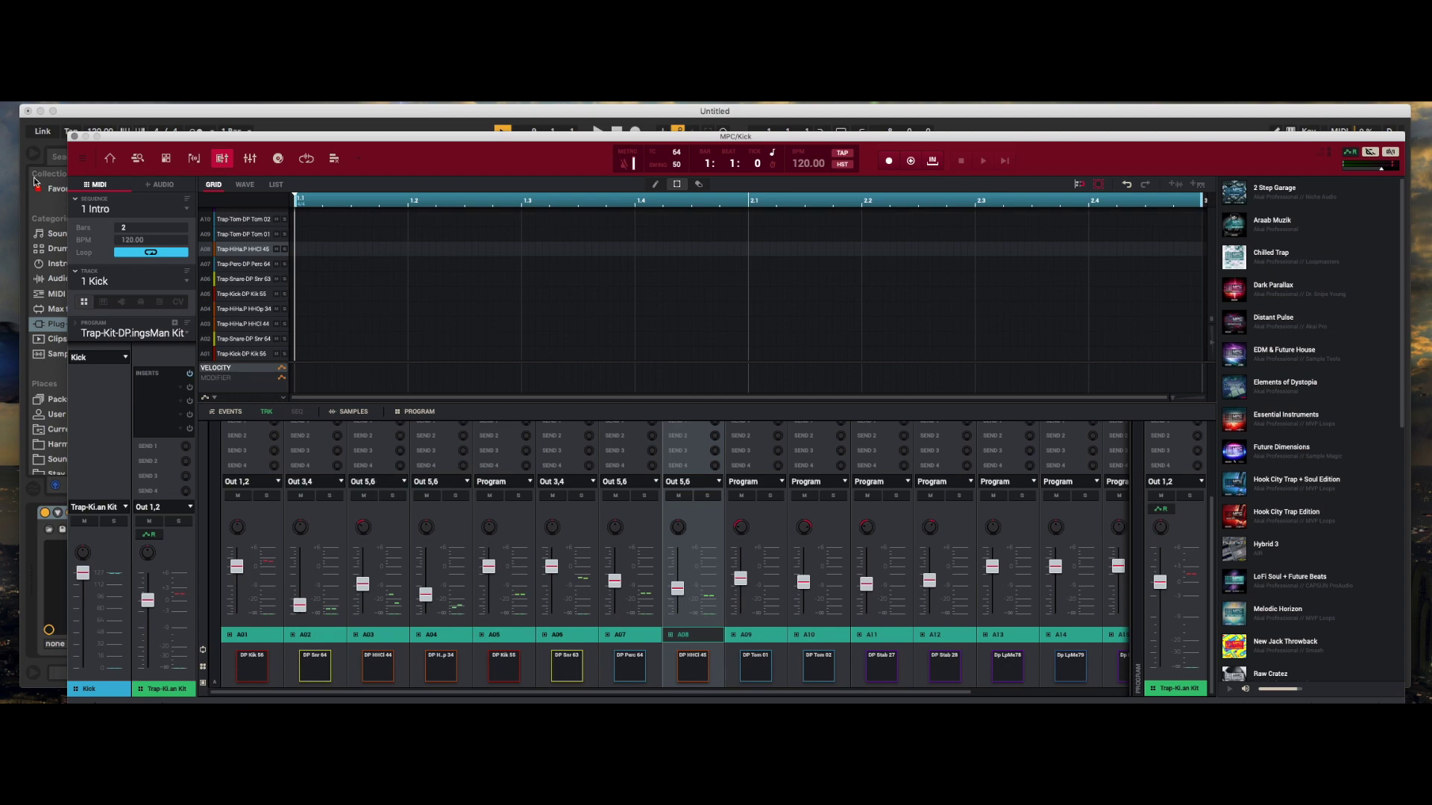
click(74, 136)
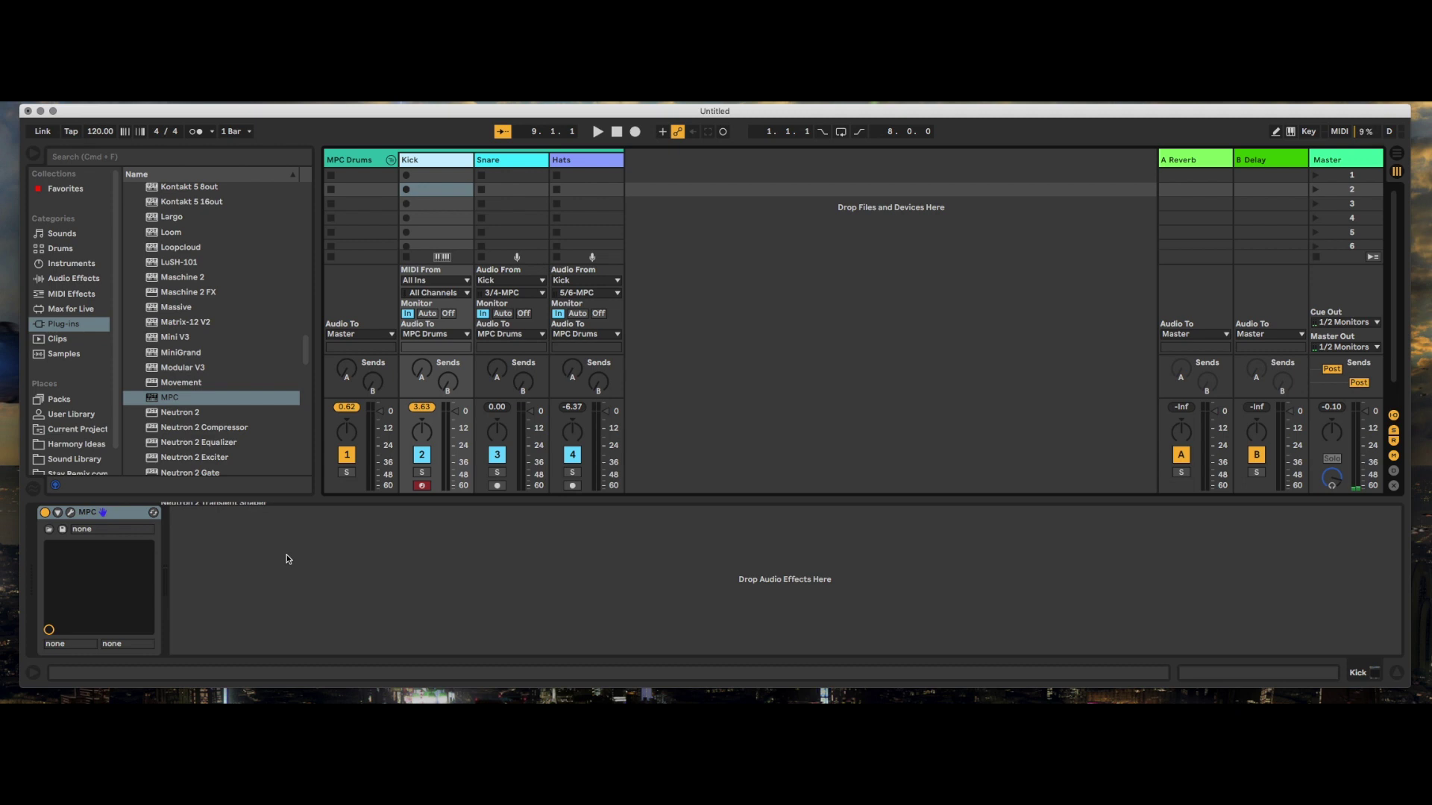
Fold the MPC Drums group, showing its still-empty device chain.
click(389, 161)
click(389, 157)
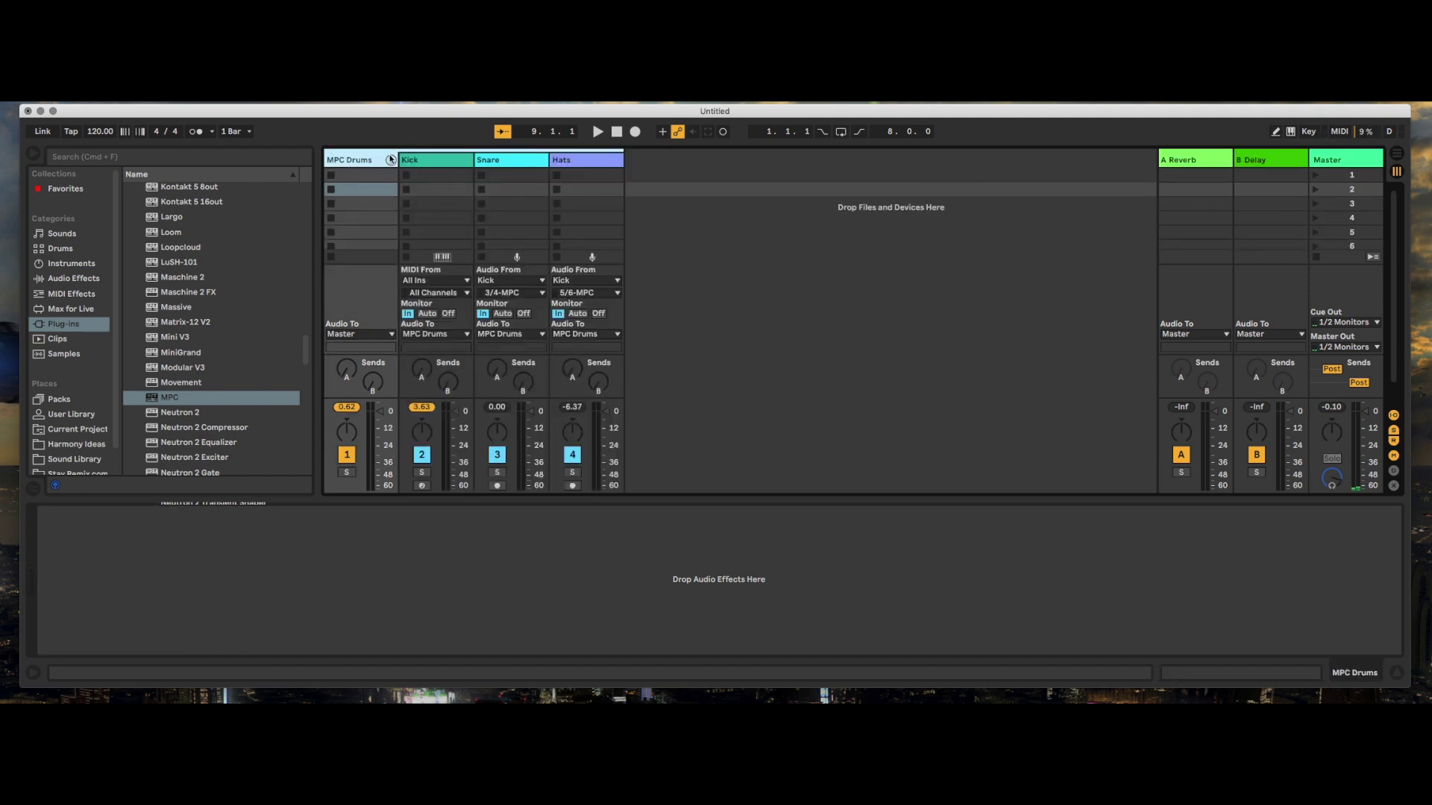